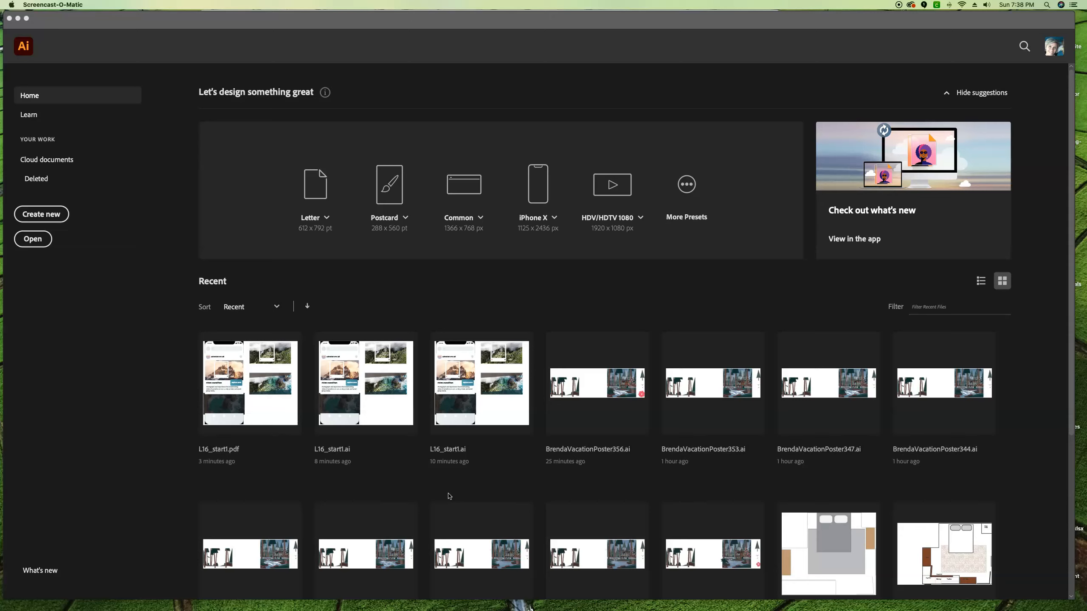
Open the file L16_start2.ai from the Lesson16 folder
{"action": "left_click", "coordinate": [35, 242]}
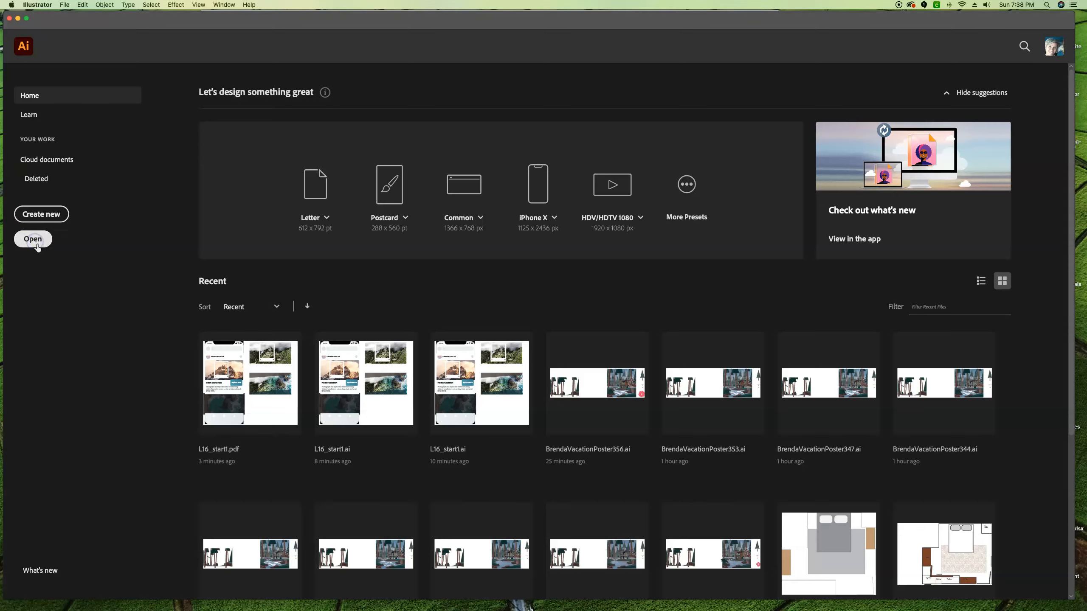
{"action": "left_click", "coordinate": [33, 240]}
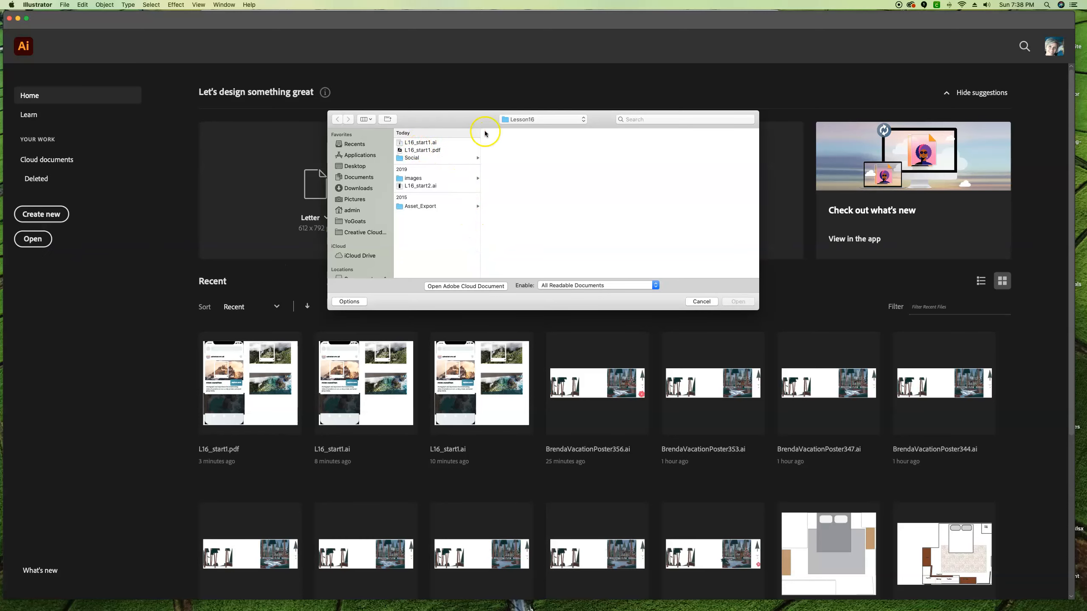
{"action": "left_click", "coordinate": [404, 187]}
{"action": "left_click", "coordinate": [738, 302]}
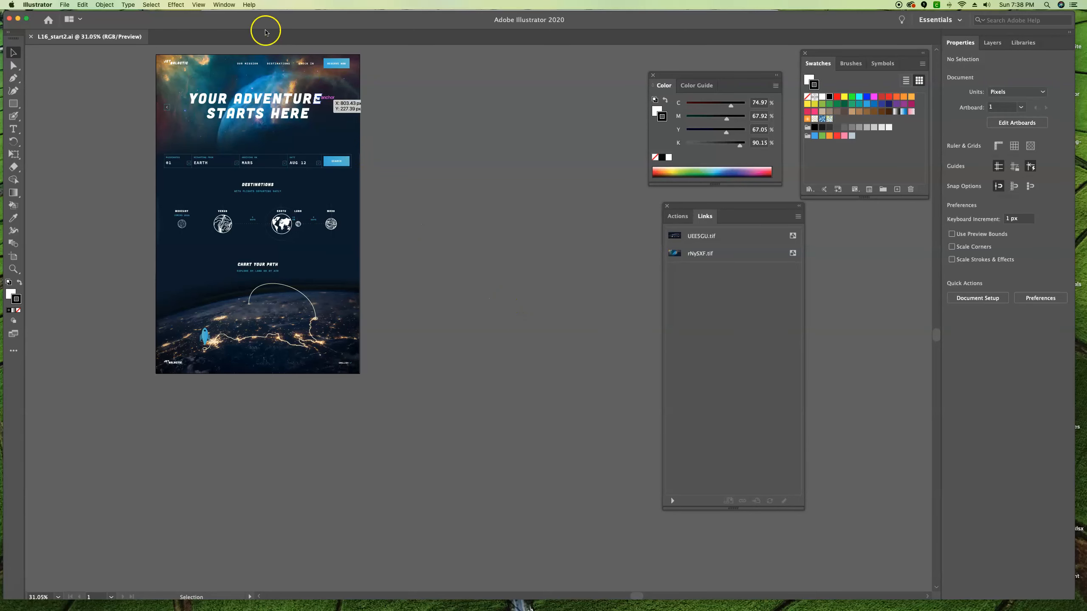
Set the document color mode to RGB Color
{"action": "left_click", "coordinate": [64, 5]}
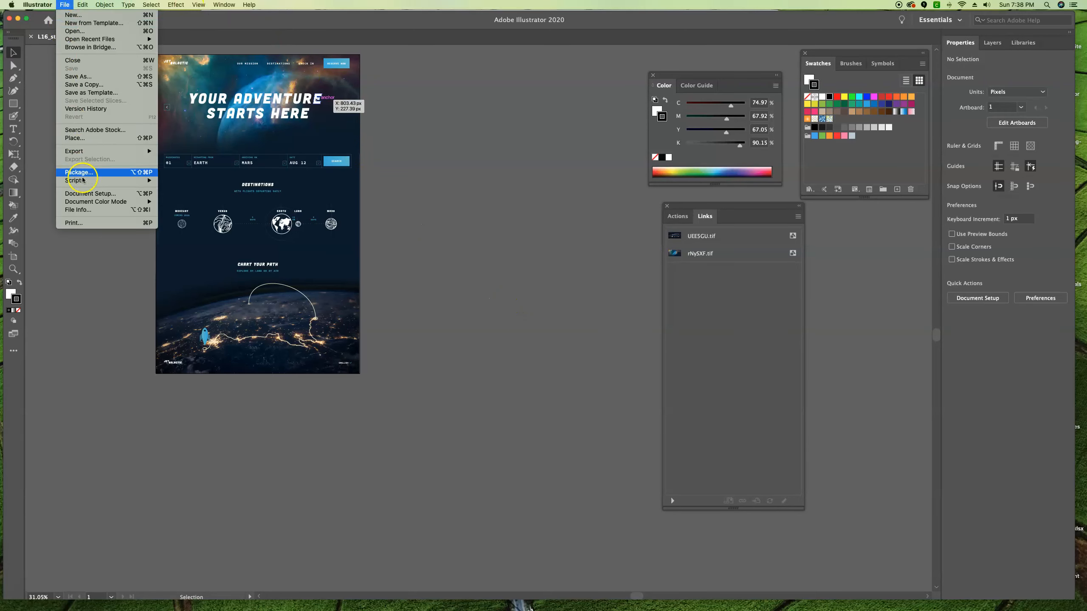
{"action": "mouse_move", "coordinate": [107, 201]}
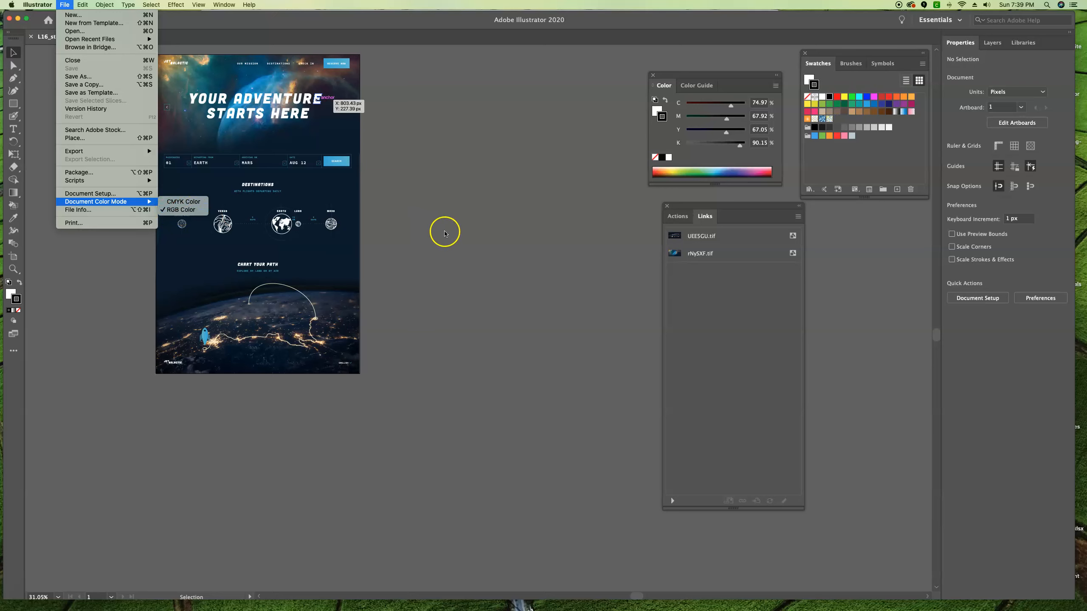
{"action": "left_click", "coordinate": [191, 210]}
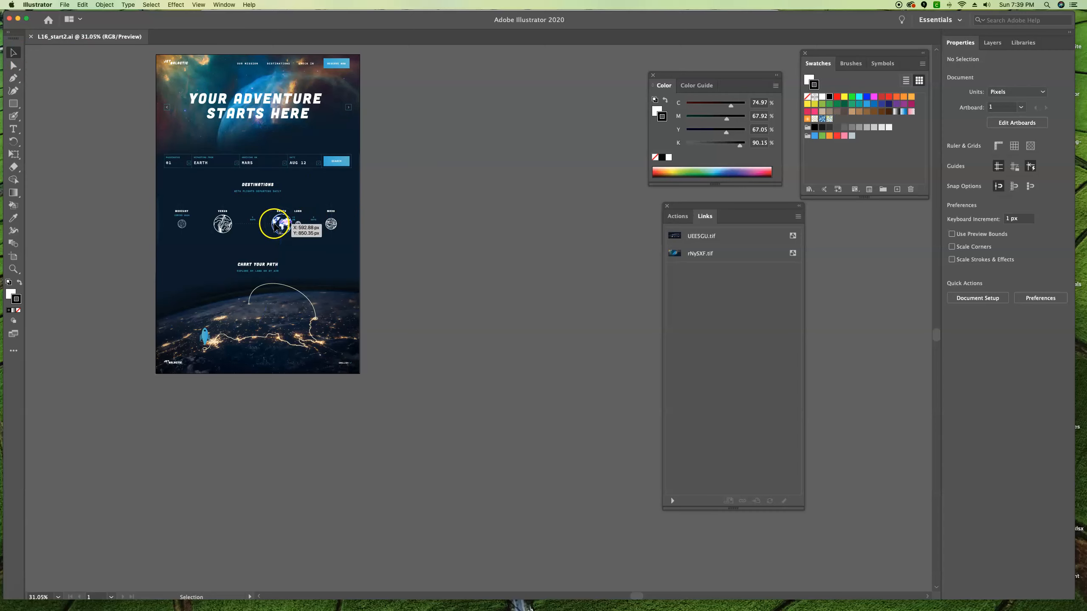
Select the Earth globe icon under Destinations and close the floating Links, Color and Swatches panels
{"action": "left_click", "coordinate": [280, 223]}
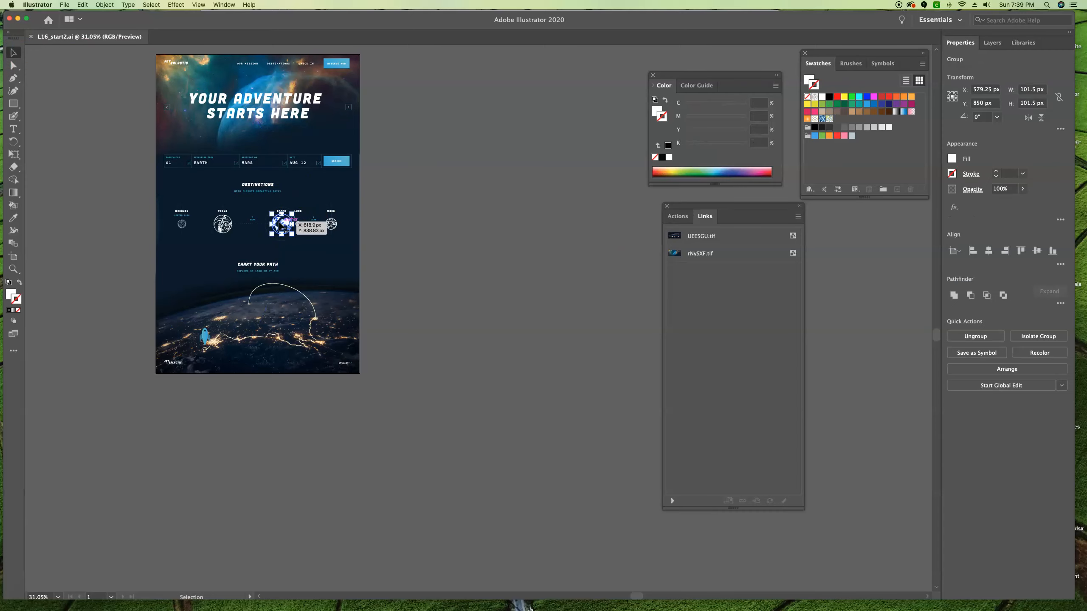
{"action": "key", "text": "super+equal"}
{"action": "key", "text": "super+equal"}
{"action": "key", "text": "super+equal"}
{"action": "key", "text": "super+equal"}
{"action": "key", "text": "super+equal"}
{"action": "key", "text": "super+equal"}
{"action": "key", "text": "super+equal"}
{"action": "key", "text": "super+equal"}
{"action": "key", "text": "super+equal"}
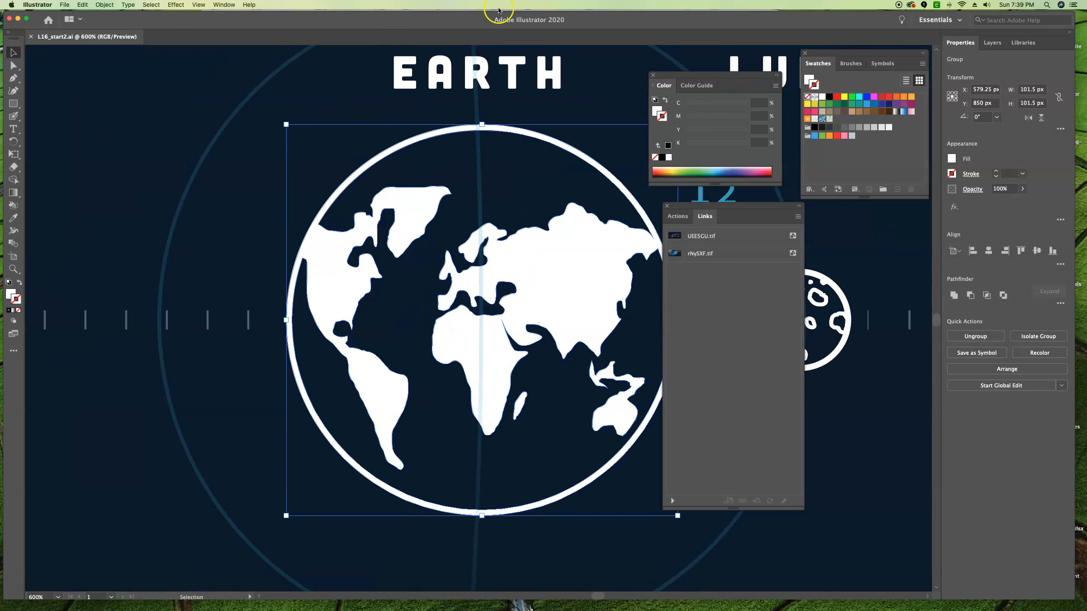
{"action": "left_click", "coordinate": [666, 206]}
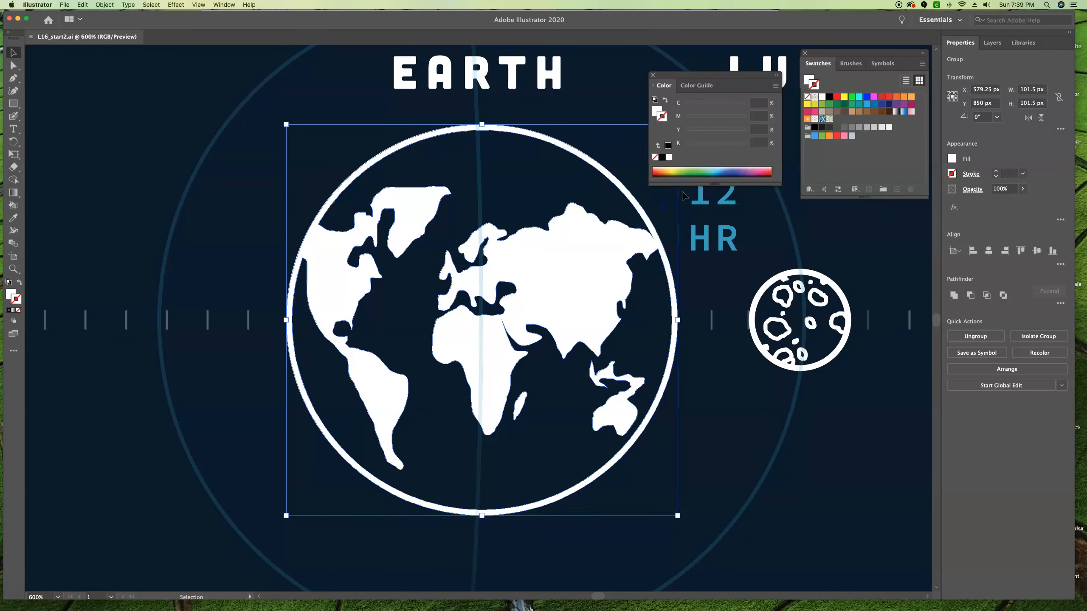
{"action": "left_click", "coordinate": [653, 75]}
{"action": "left_click", "coordinate": [805, 53]}
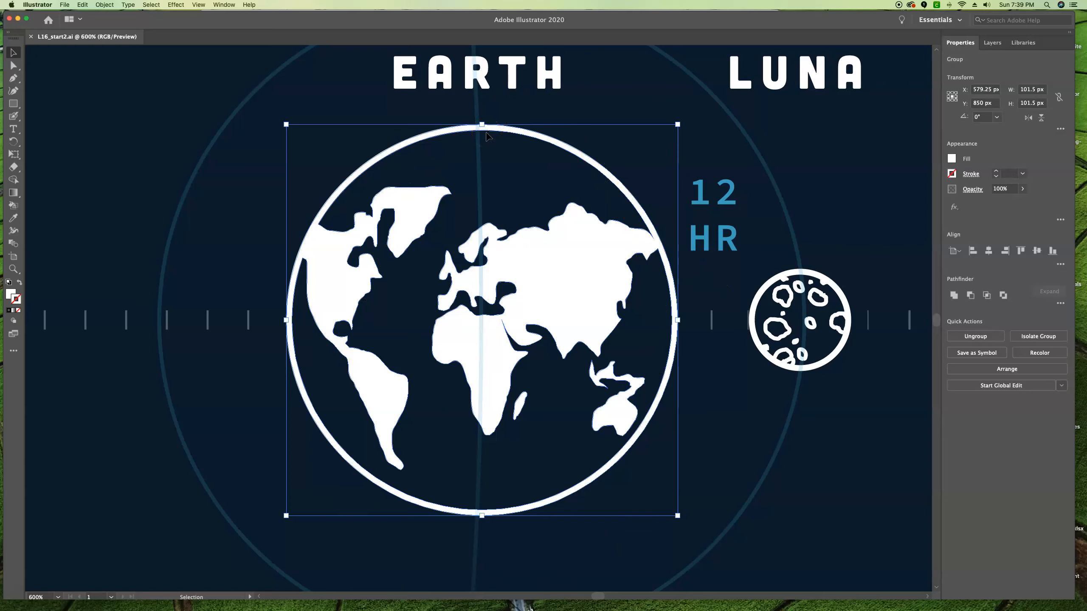
Examine the Earth globe's paths in Outline view, returning to the normal preview at the end
{"action": "key", "text": "a"}
{"action": "key", "text": "super+y"}
{"action": "key", "text": "v"}
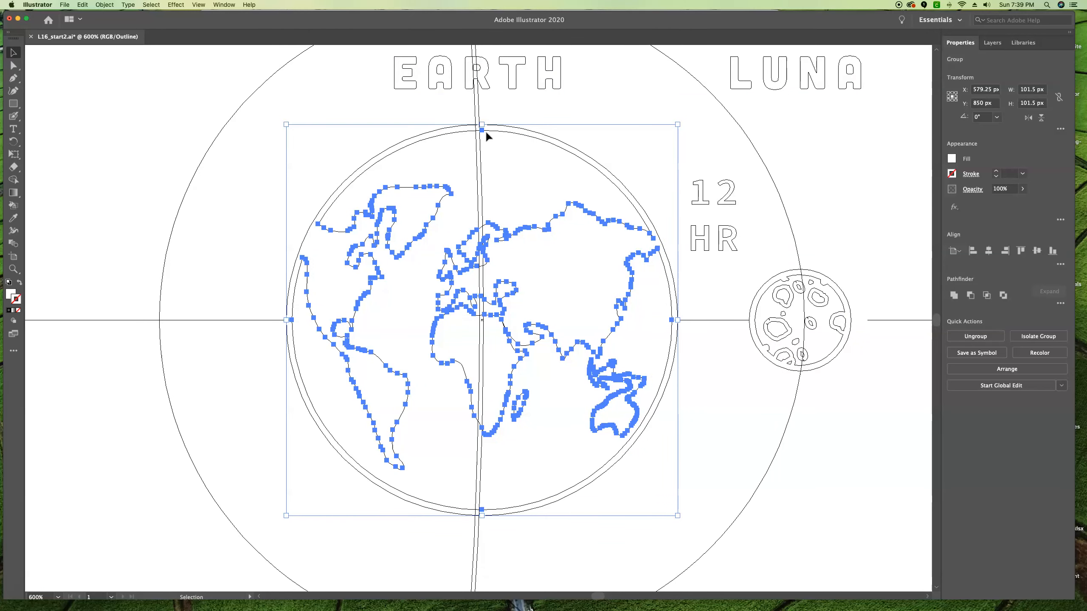
{"action": "key", "text": "super+y"}
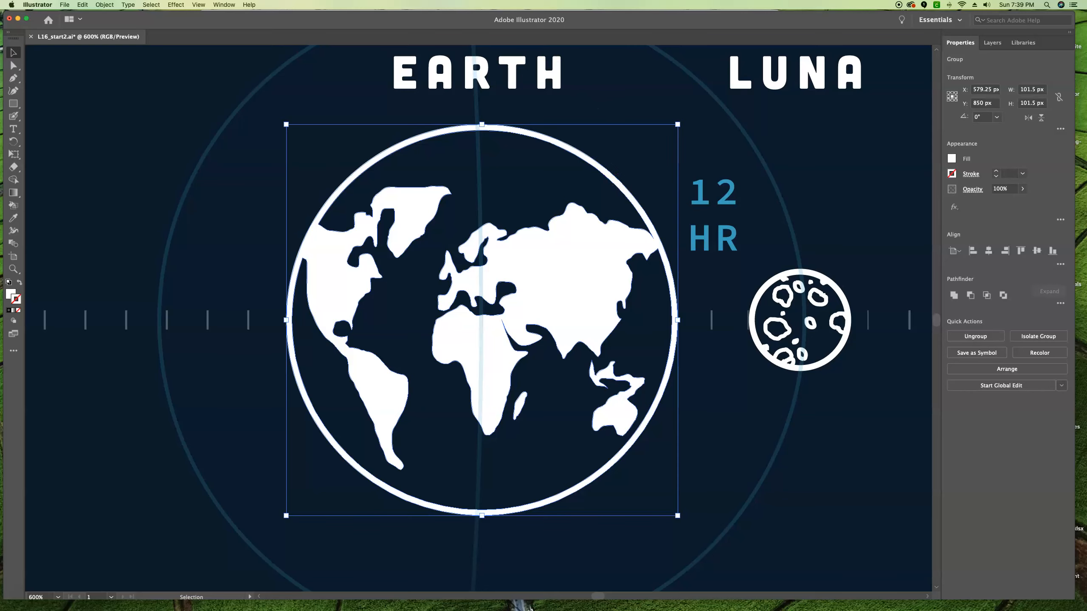
Turn on Pixel Preview and examine the pixel edges of the Earth globe icon up close
{"action": "left_click", "coordinate": [199, 4]}
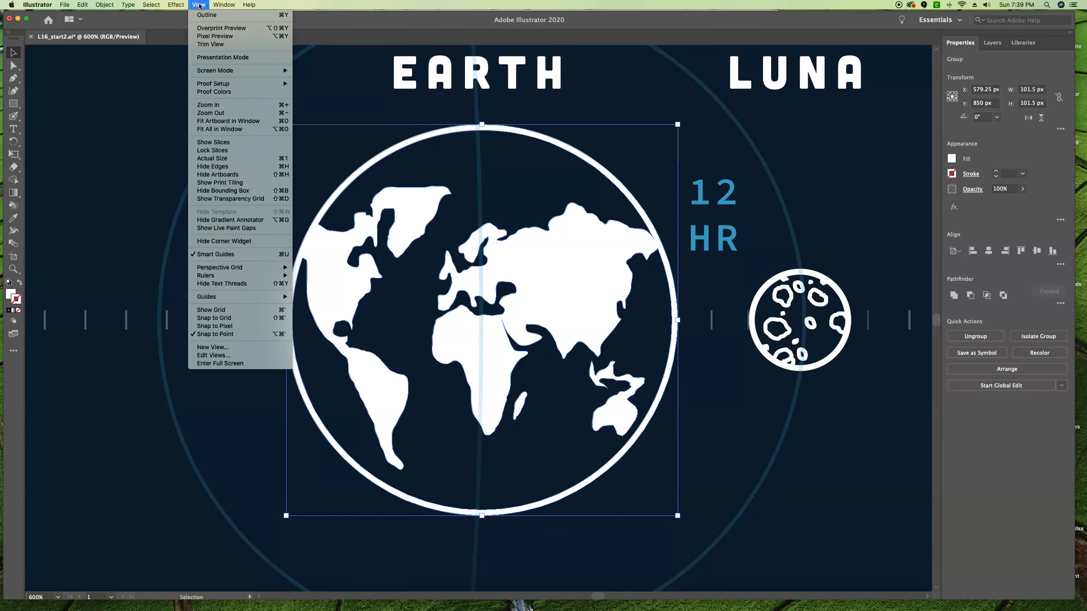
{"action": "left_click", "coordinate": [202, 37]}
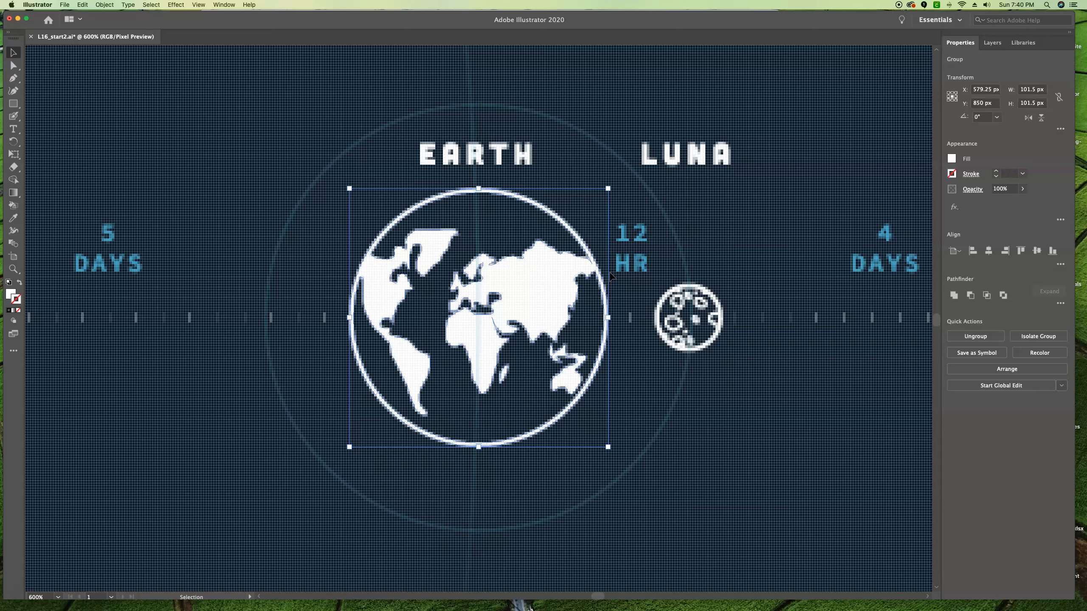
{"action": "key", "text": "a"}
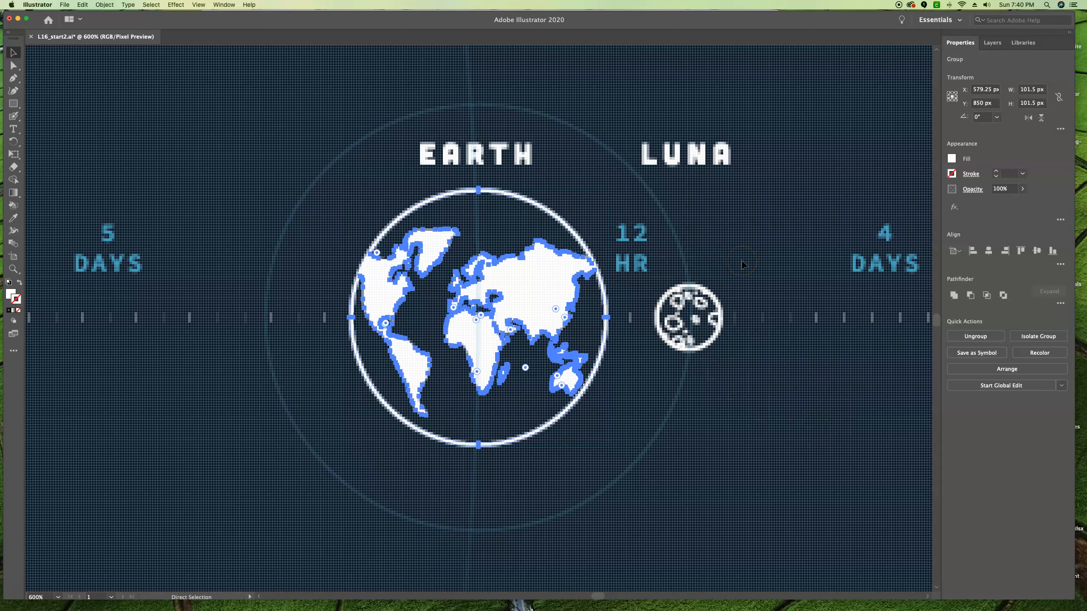
{"action": "key", "text": "super+plus"}
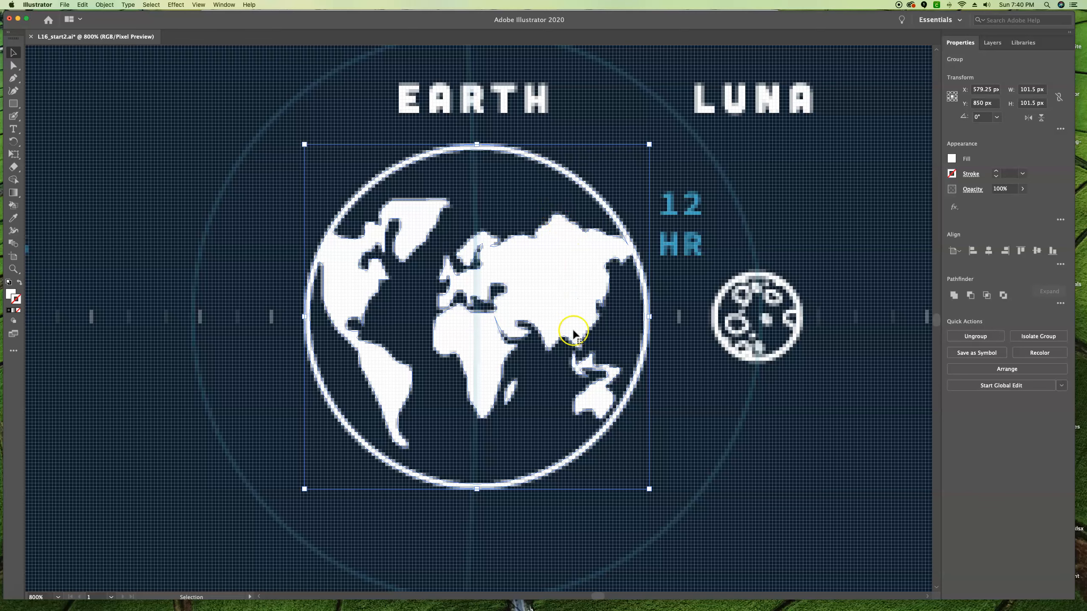
{"action": "key", "text": "a"}
{"action": "key", "text": "super+equal"}
{"action": "key", "text": "super+equal"}
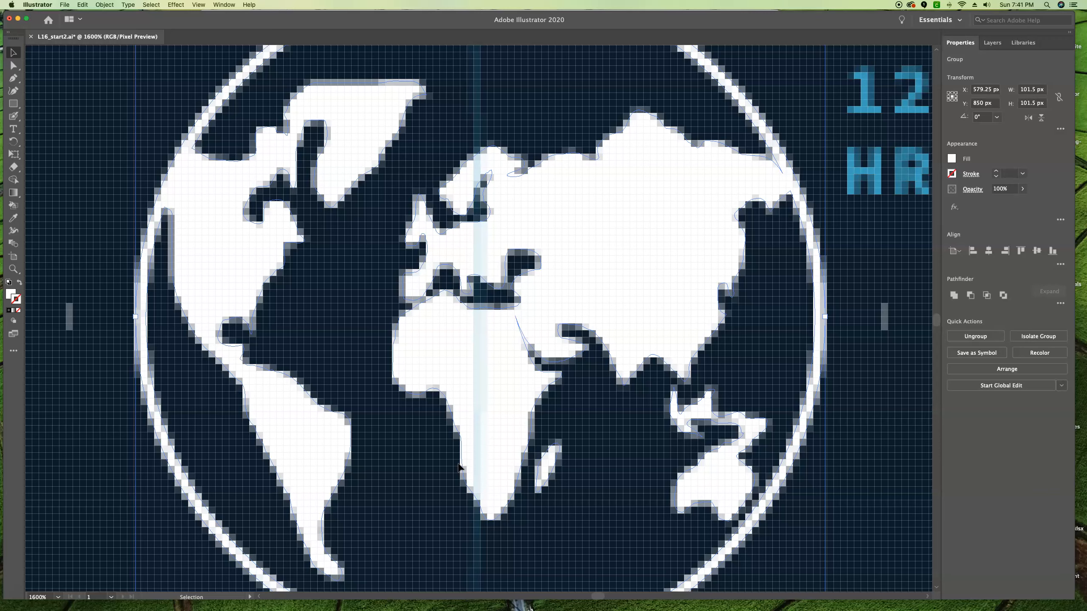
Select the blue rectangle behind the SEARCH label in the booking bar
{"action": "key", "text": "super+minus"}
{"action": "key", "text": "super+minus"}
{"action": "key", "text": "super+minus"}
{"action": "key", "text": "super+minus"}
{"action": "key", "text": "super+minus"}
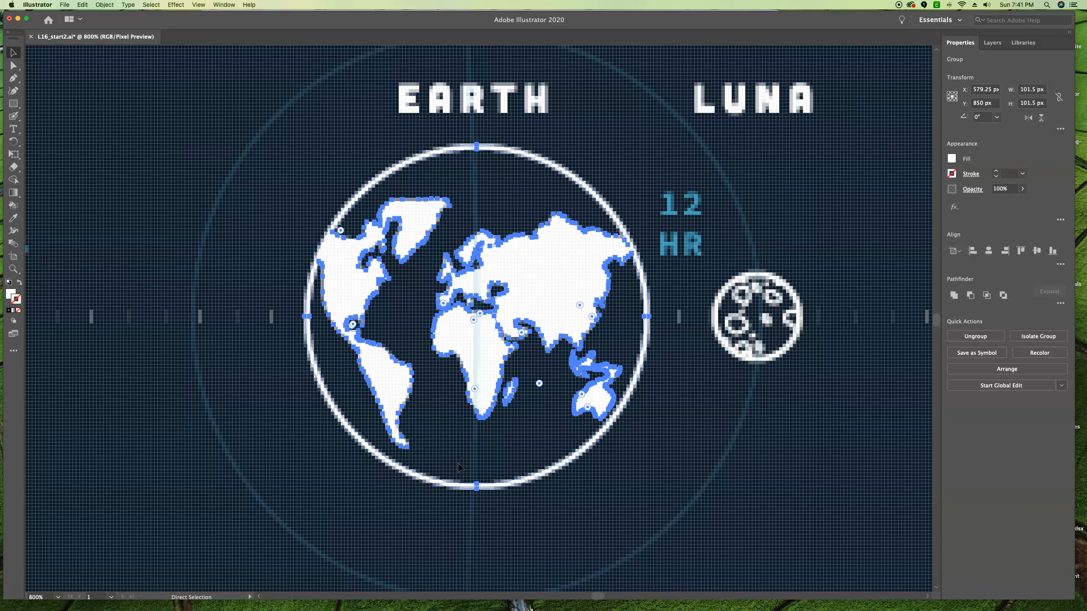
{"action": "key", "text": "a"}
{"action": "key", "text": "super+minus"}
{"action": "key", "text": "super+minus"}
{"action": "key", "text": "super+minus"}
{"action": "key", "text": "v"}
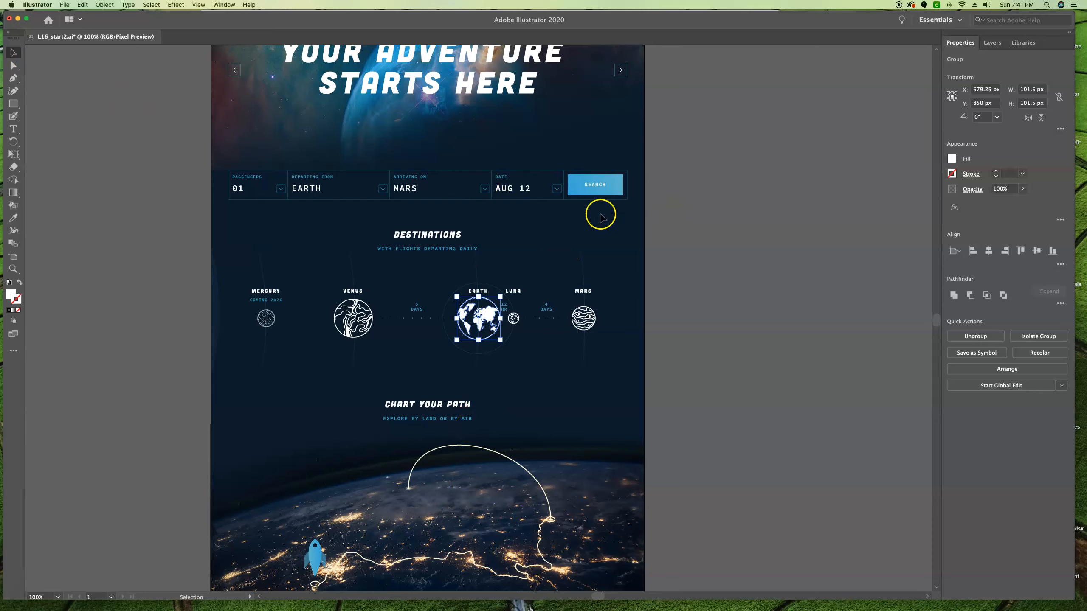
{"action": "left_click", "coordinate": [618, 189], "text": "shift"}
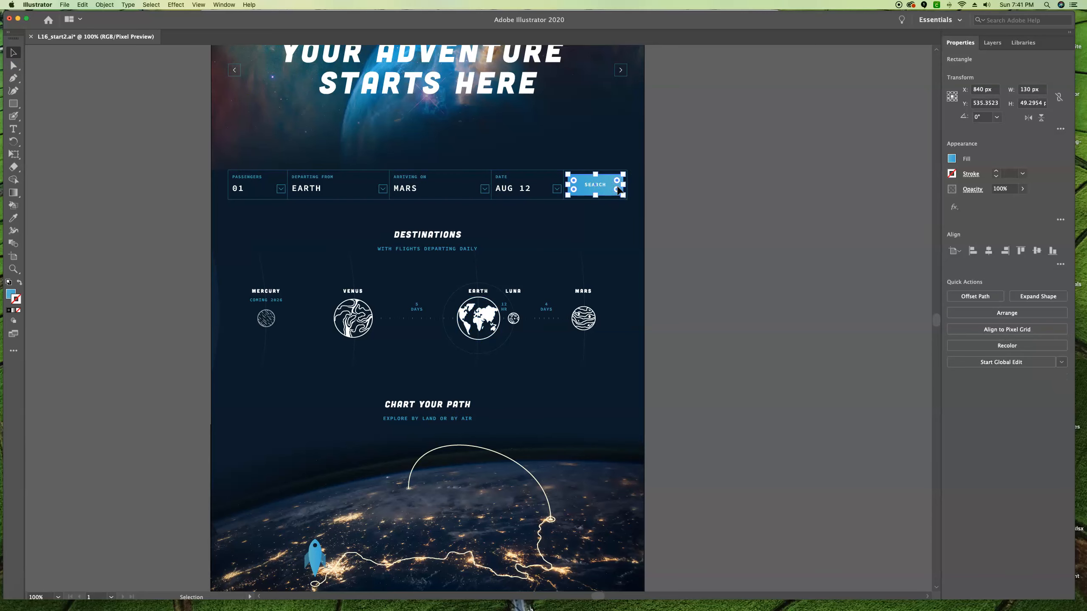
Examine how the edges of the blue SEARCH button rectangle line up with the pixel grid
{"action": "key", "text": "a"}
{"action": "key", "text": "super+equal"}
{"action": "key", "text": "super+equal"}
{"action": "key", "text": "super+equal"}
{"action": "key", "text": "super+equal"}
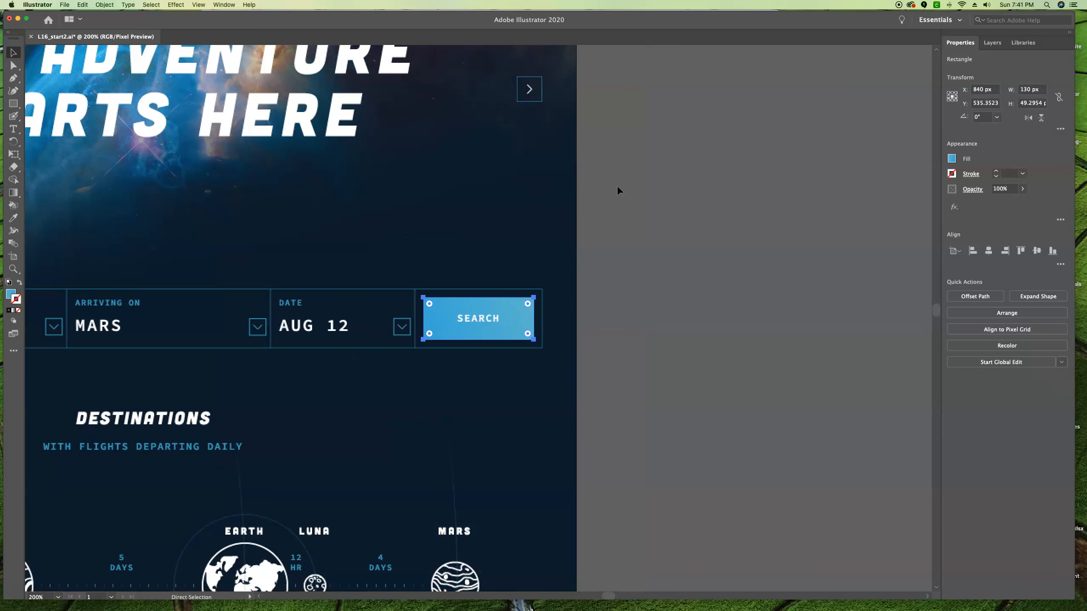
{"action": "key", "text": "super+equal"}
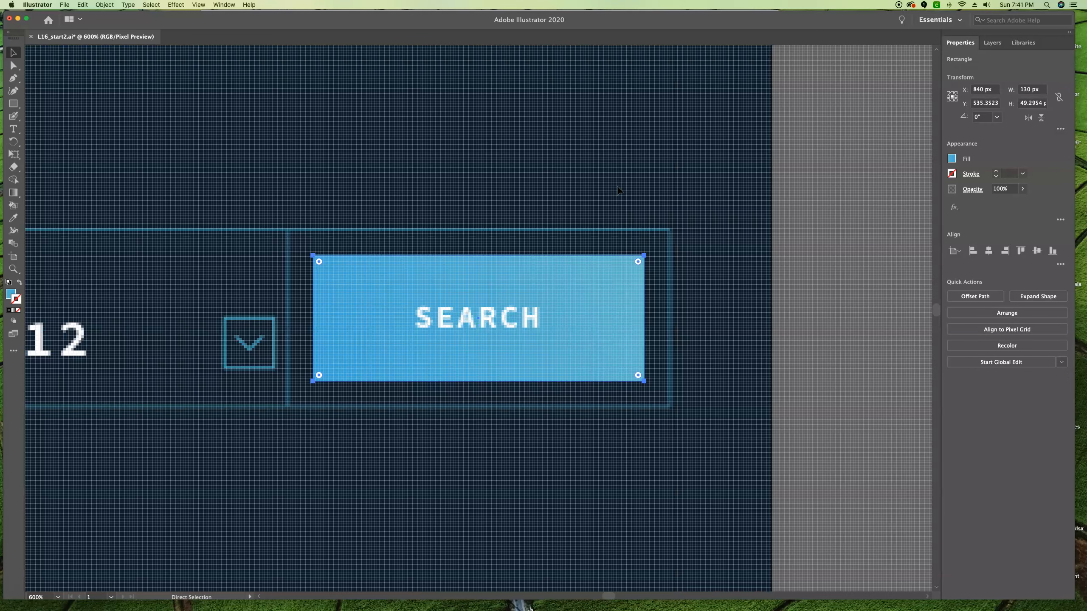
{"action": "key", "text": "v"}
{"action": "key", "text": "a"}
{"action": "key", "text": "super+equal"}
{"action": "key", "text": "super+equal"}
{"action": "key", "text": "v"}
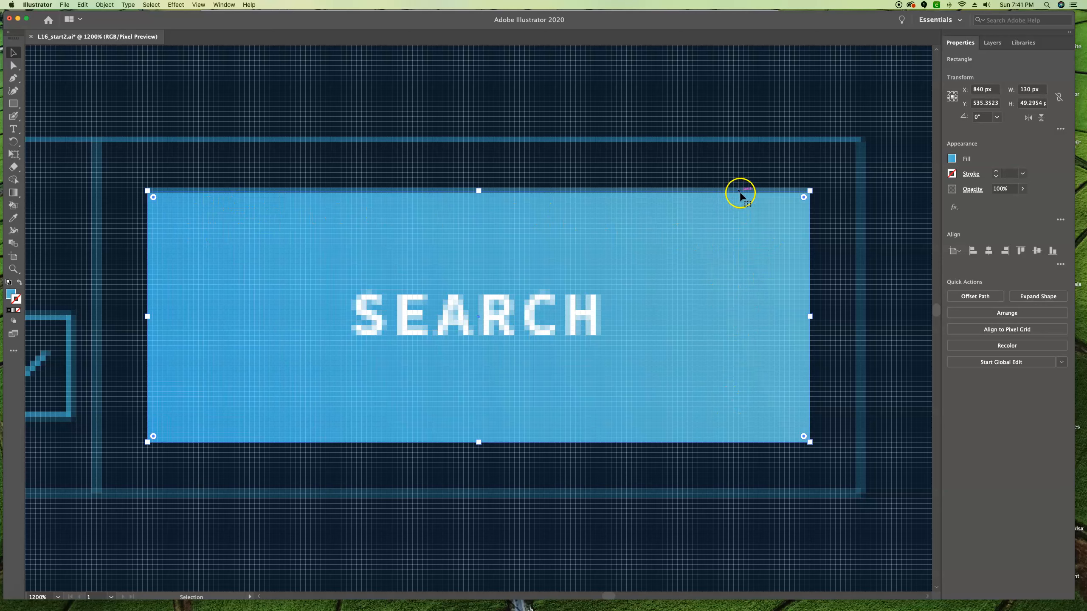
{"action": "key", "text": "a"}
{"action": "key", "text": "super+equal"}
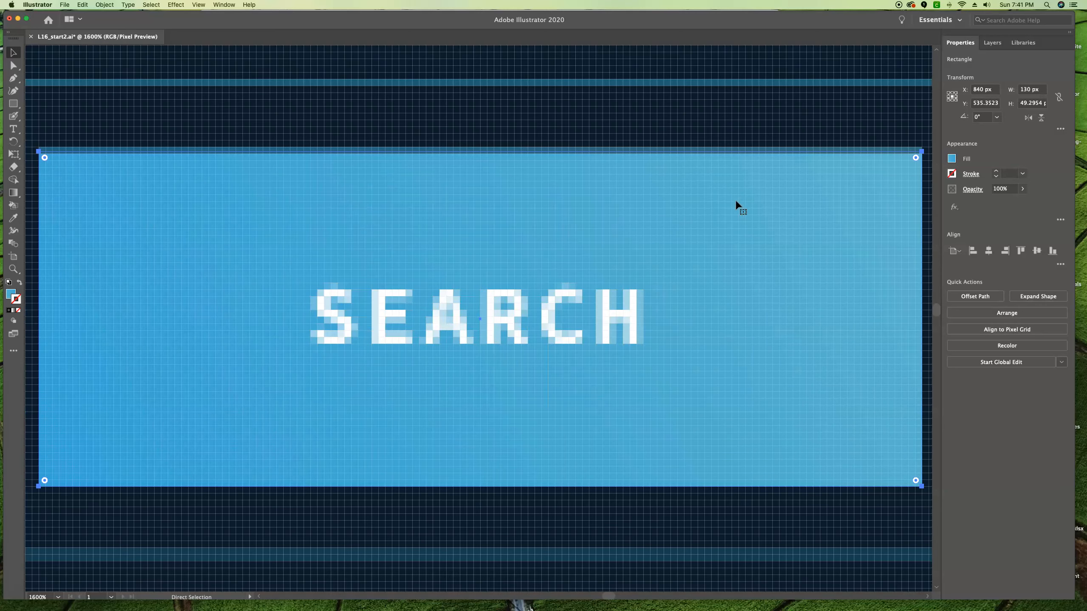
{"action": "key", "text": "super+equal"}
{"action": "left_click_drag", "start_coordinate": [637, 89], "coordinate": [559, 250]}
{"action": "left_click", "coordinate": [450, 243]}
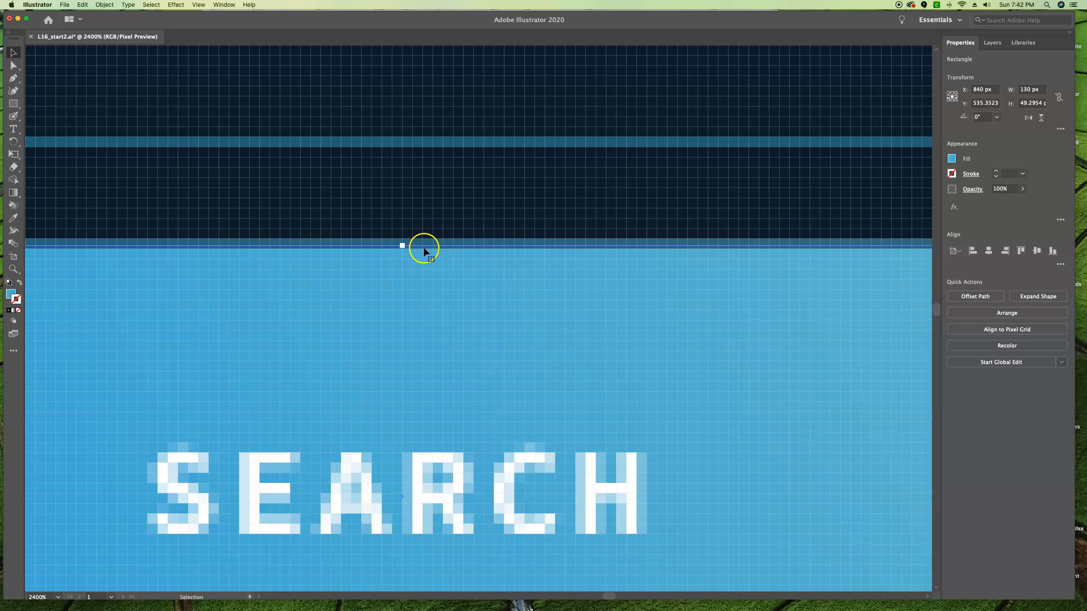
Delete the blue rectangle behind the SEARCH label
{"action": "key", "text": "a"}
{"action": "key", "text": "super+minus"}
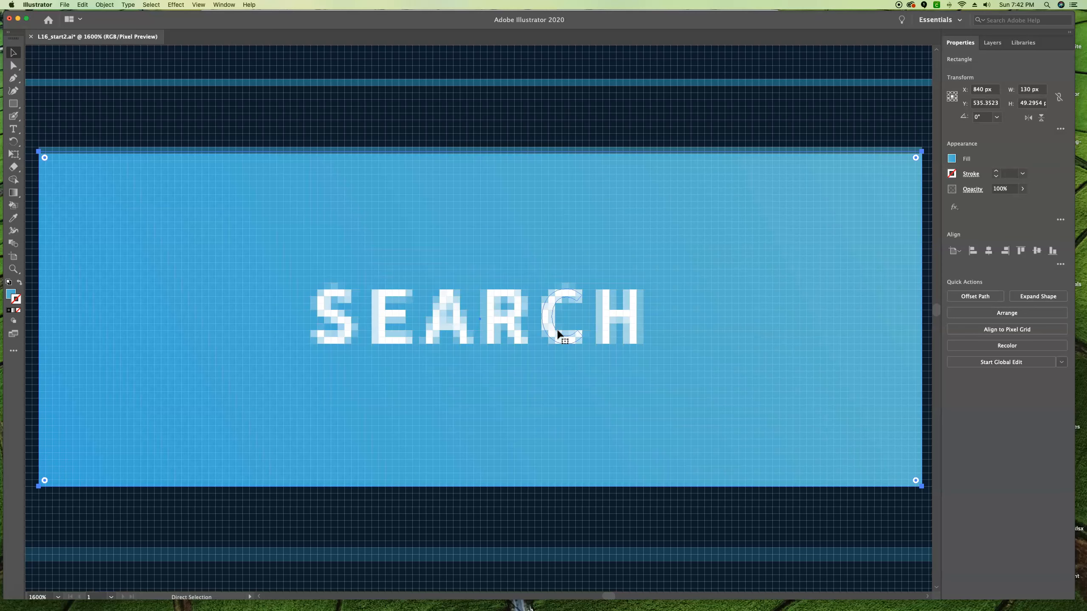
{"action": "key", "text": "super+minus"}
{"action": "key", "text": "v"}
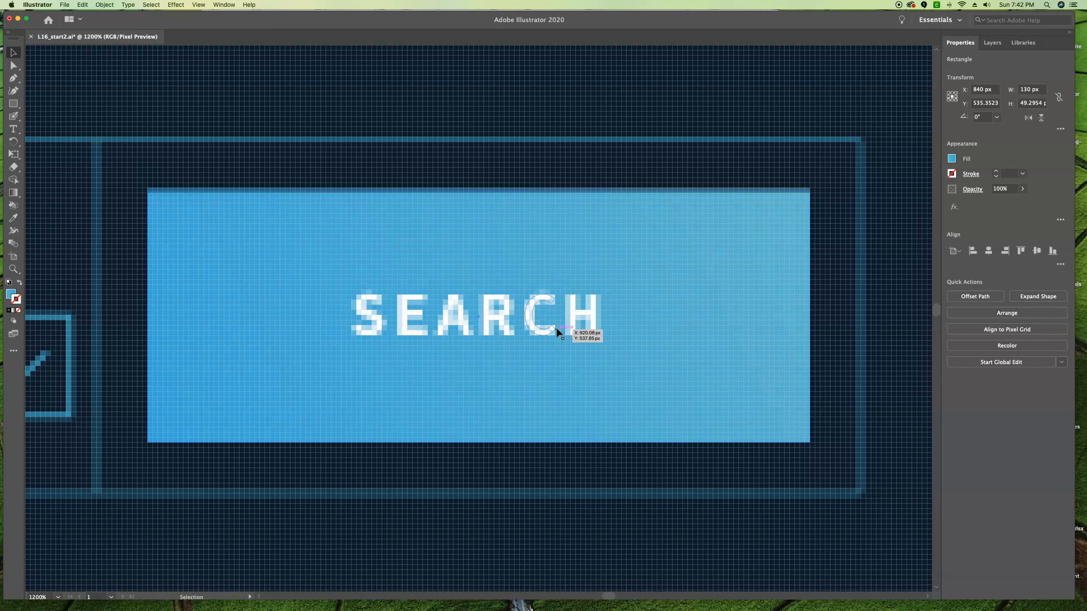
{"action": "key", "text": "Delete"}
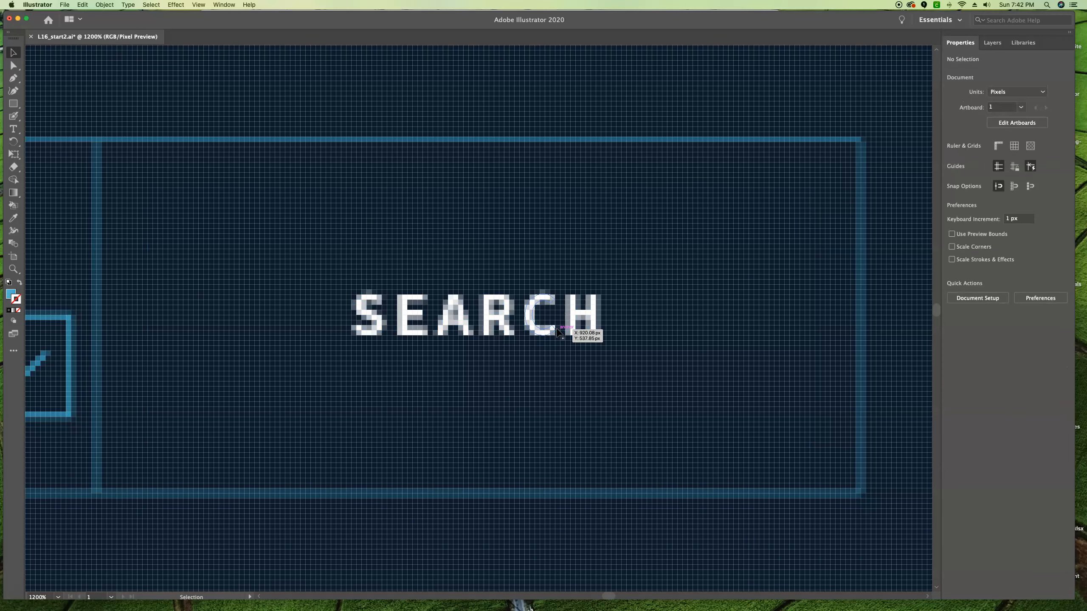
Draw a trial rectangle about 125 by 56 px over the SEARCH label and delete it
{"action": "left_click", "coordinate": [14, 104]}
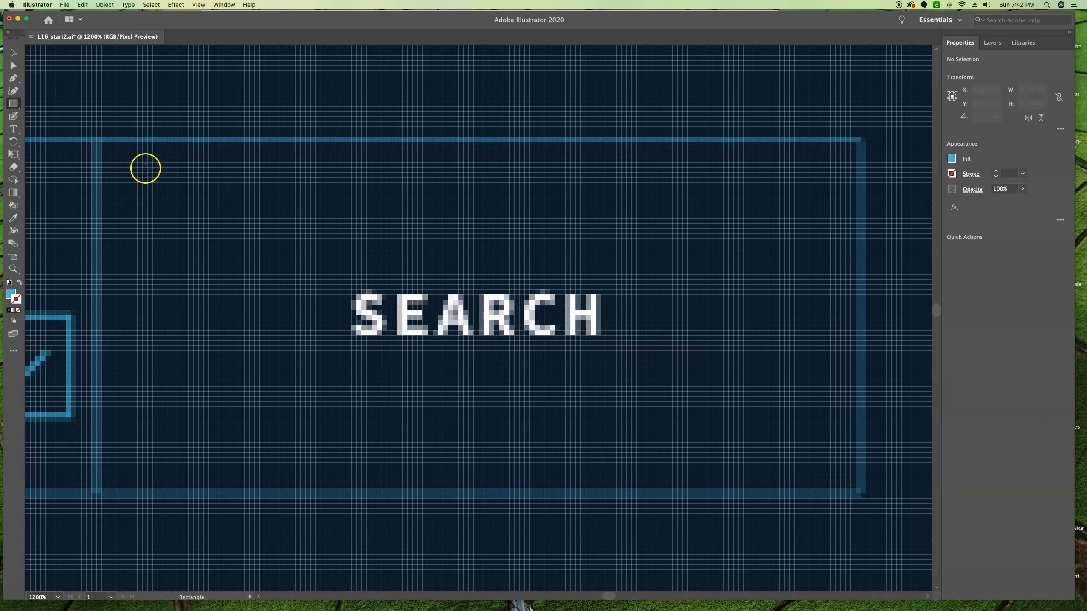
{"action": "left_click_drag", "start_coordinate": [144, 177], "coordinate": [780, 464]}
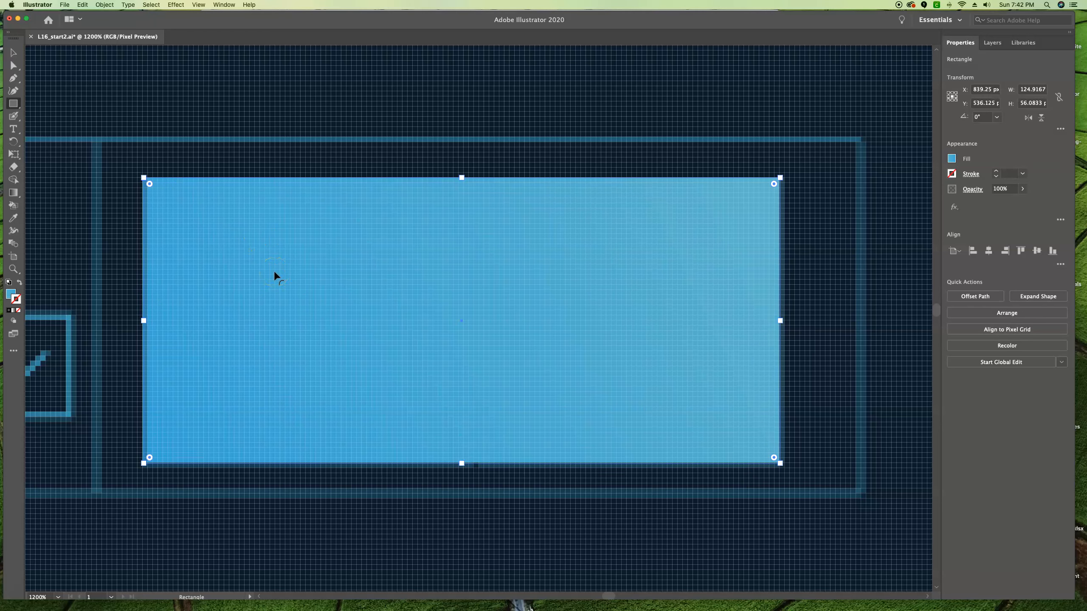
{"action": "key", "text": "Delete"}
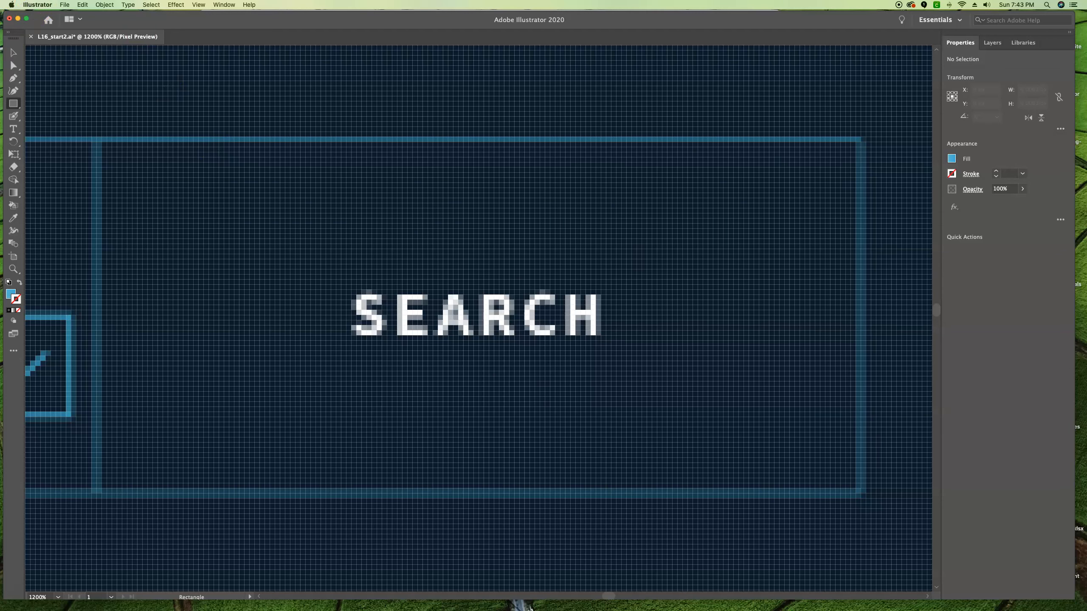
Turn on Snap to Pixel and draw a blue rectangle about 103 by 46 px over the SEARCH label
{"action": "left_click", "coordinate": [200, 5]}
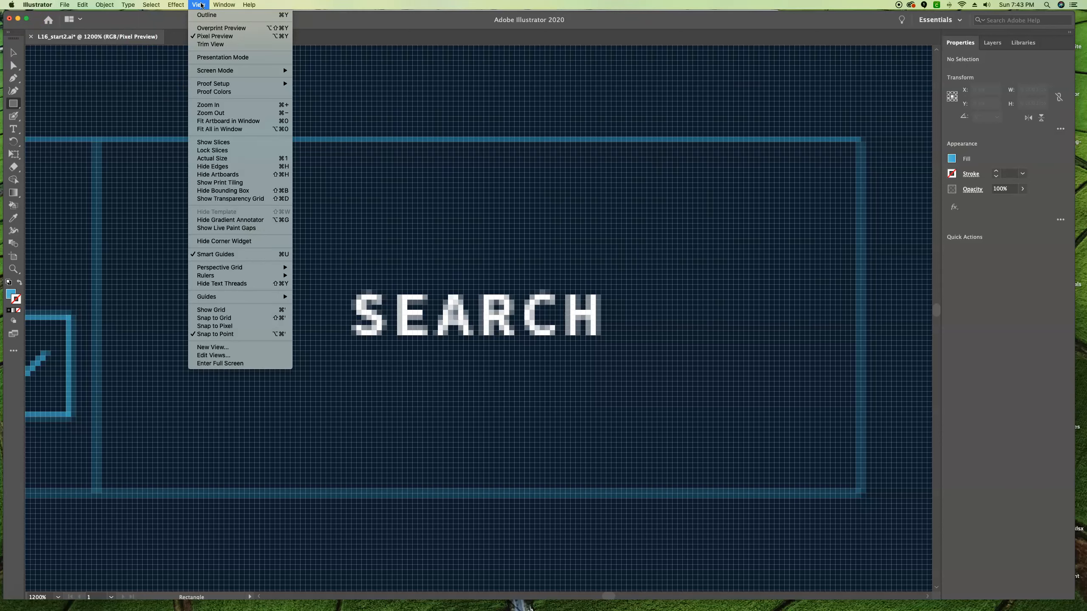
{"action": "left_click", "coordinate": [199, 326]}
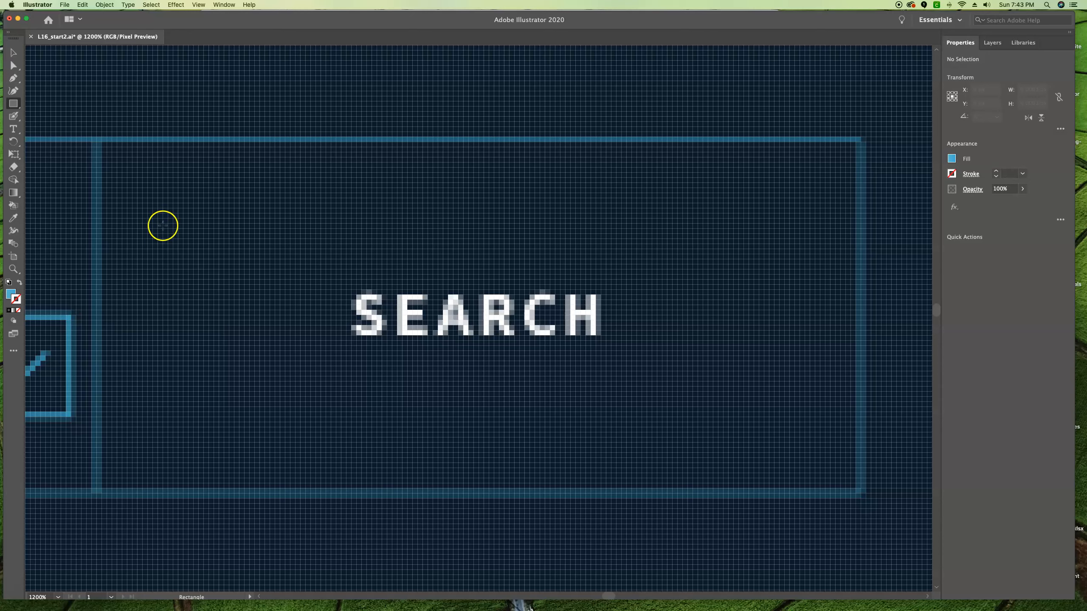
{"action": "left_click_drag", "start_coordinate": [198, 188], "coordinate": [723, 421]}
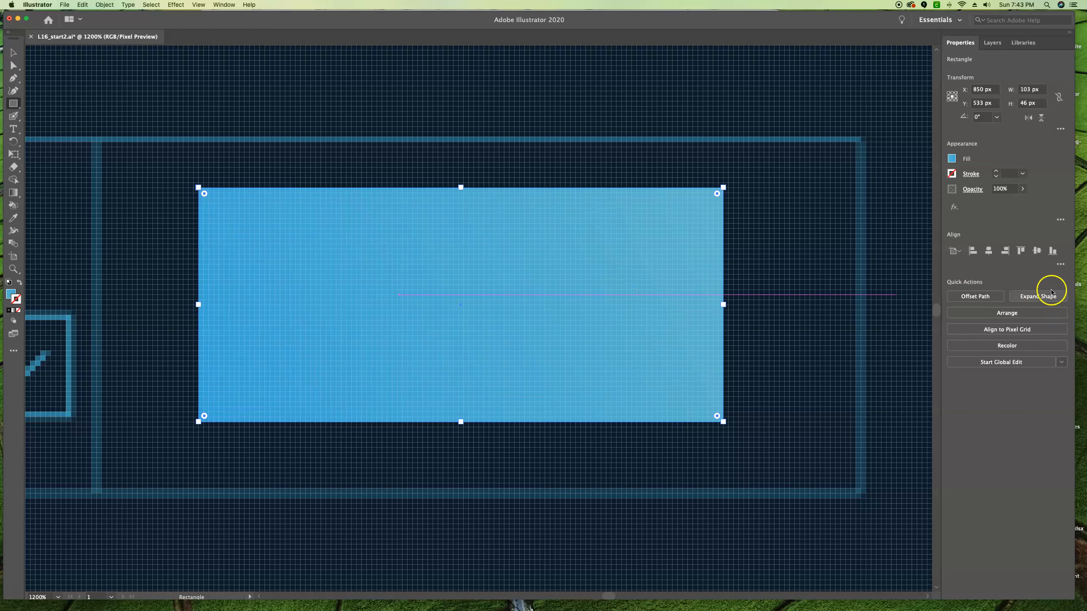
Send the new blue rectangle behind the SEARCH label and move it to X 853 px, Y 535 px
{"action": "left_click", "coordinate": [1007, 314]}
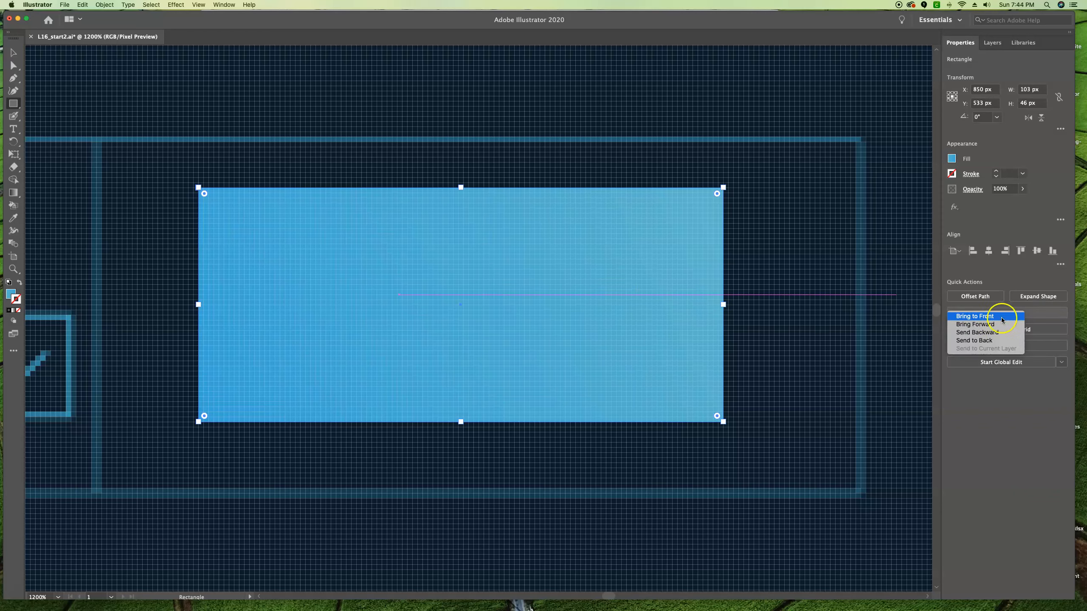
{"action": "left_click", "coordinate": [985, 341]}
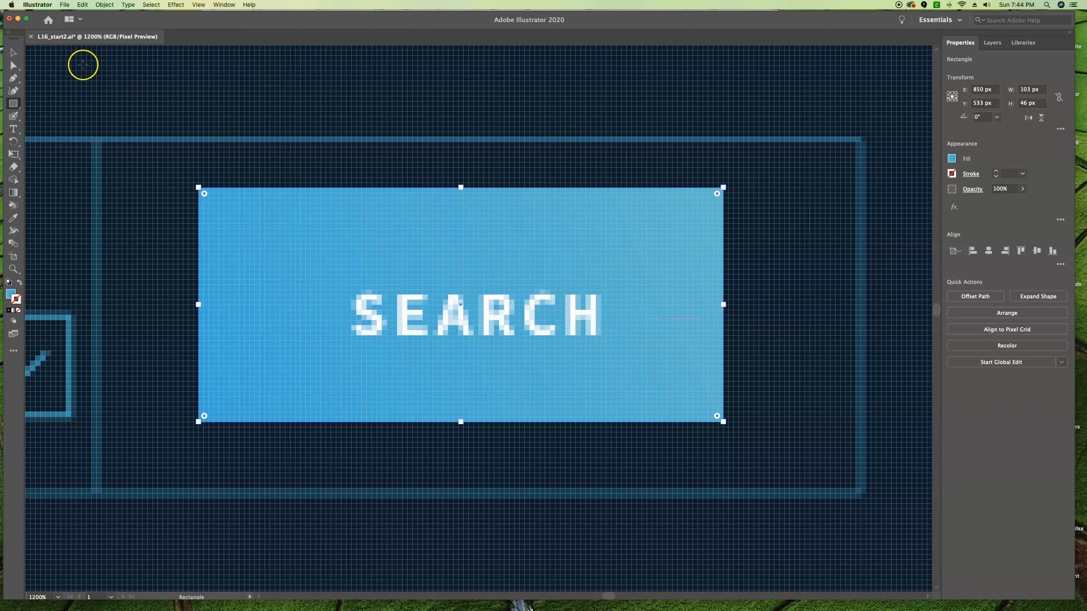
{"action": "left_click", "coordinate": [13, 52]}
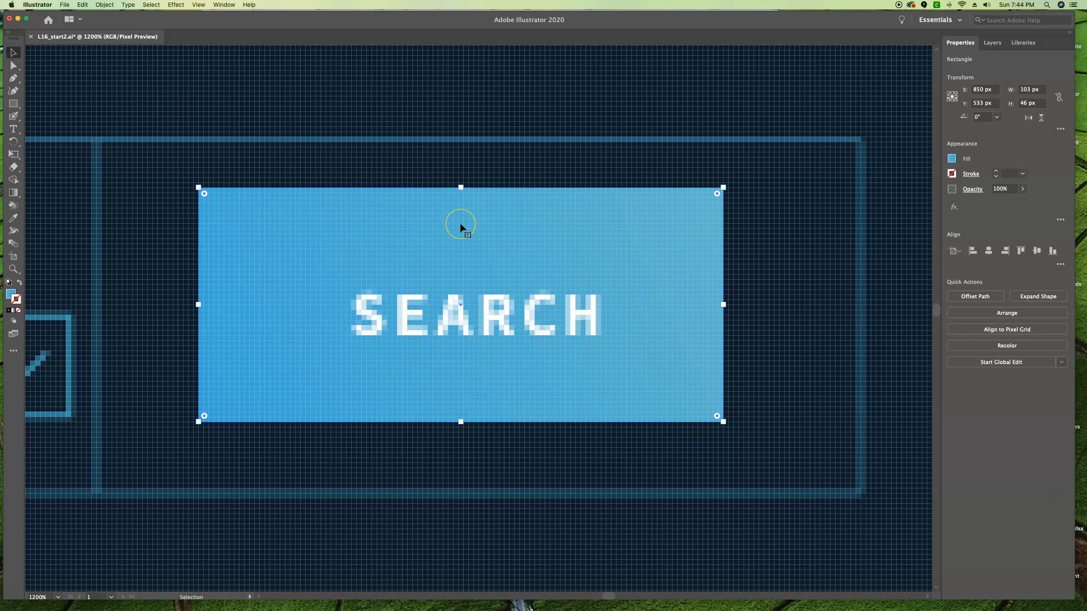
{"action": "mouse_move", "coordinate": [487, 222]}
{"action": "left_mouse_down"}
{"action": "mouse_move", "coordinate": [460, 225]}
{"action": "mouse_move", "coordinate": [469, 232]}
{"action": "left_mouse_up"}
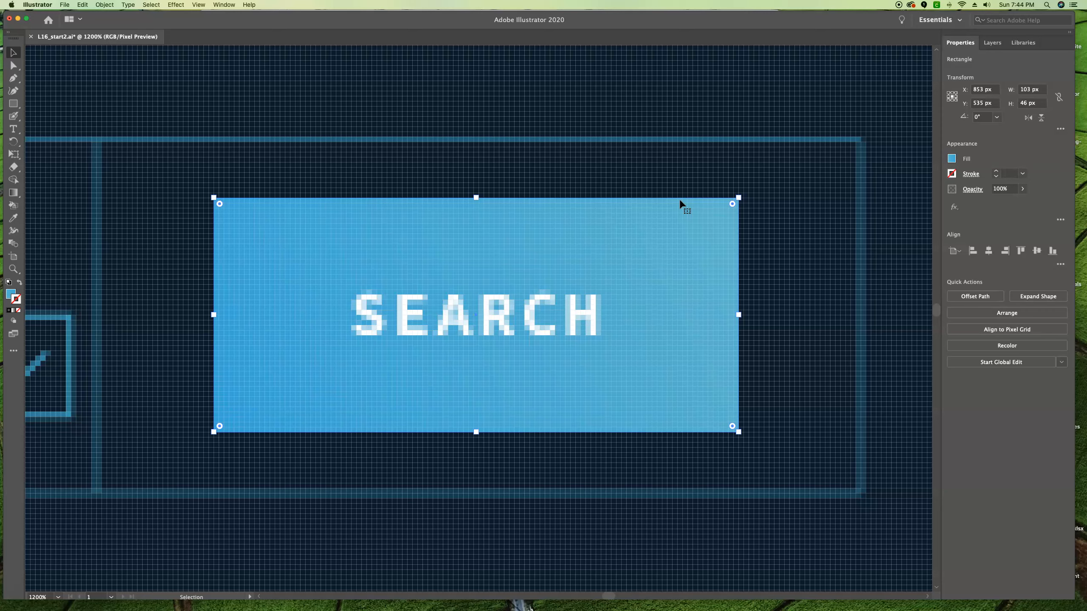
Select the long outline rectangle around the search fields, try aligning it to the pixel grid, and undo that
{"action": "key", "text": "super+minus"}
{"action": "key", "text": "super+minus"}
{"action": "key", "text": "super+minus"}
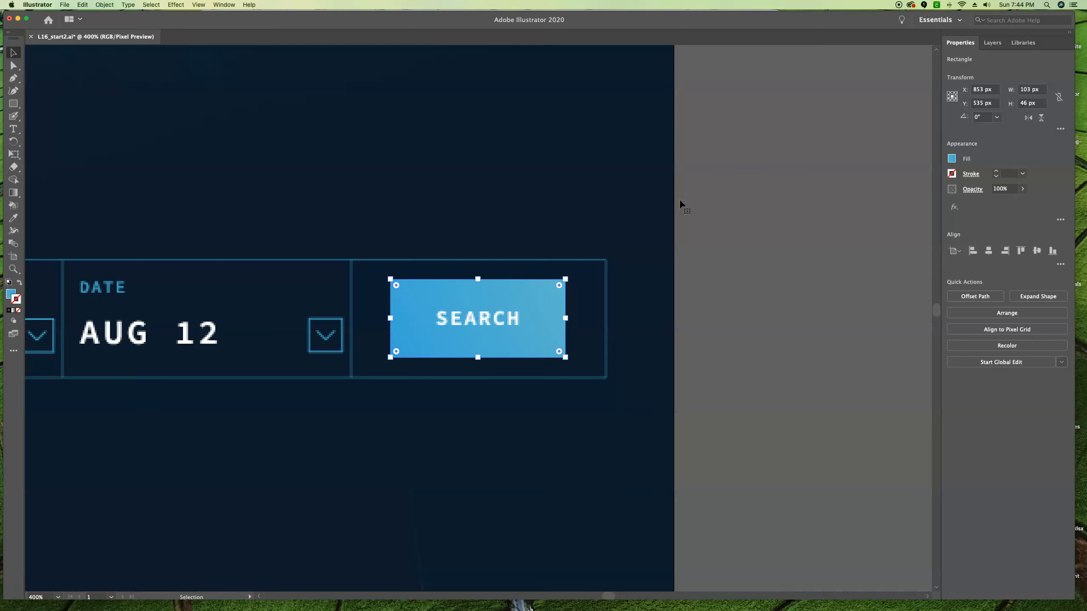
{"action": "left_click", "coordinate": [481, 261]}
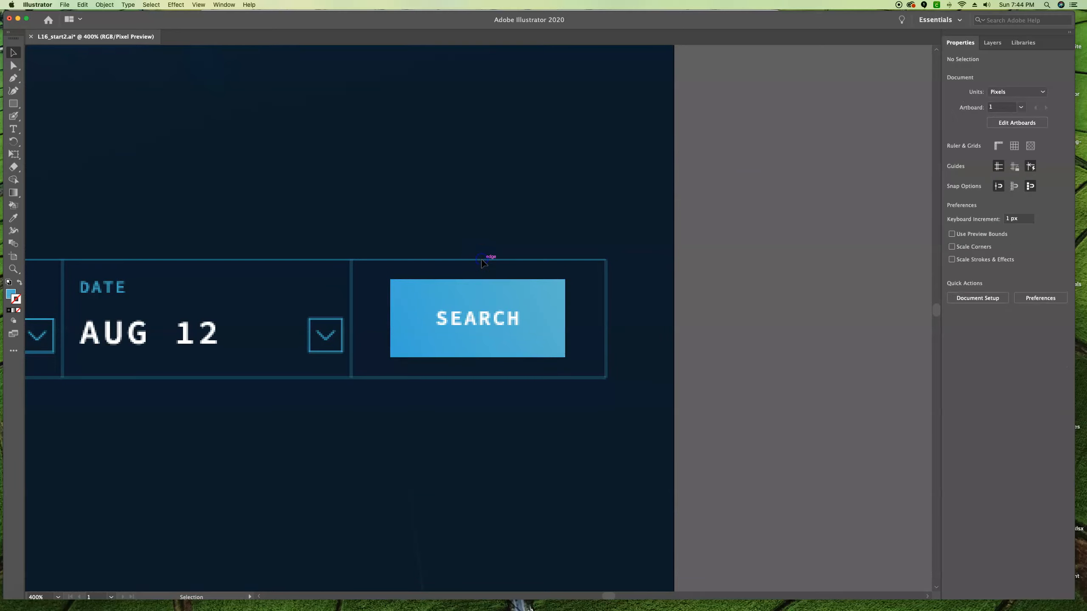
{"action": "left_click", "coordinate": [481, 260]}
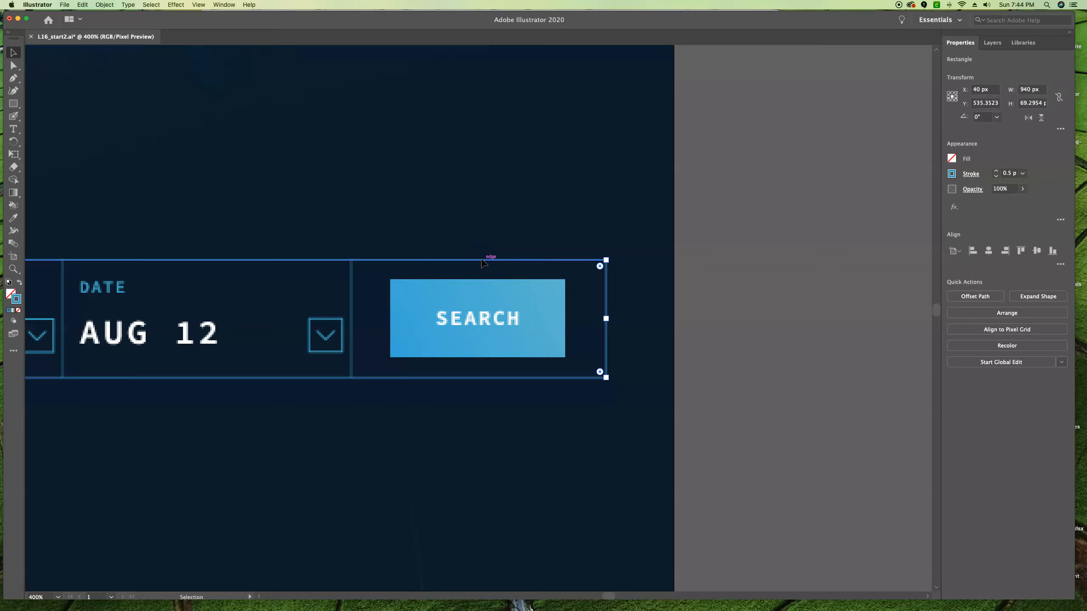
{"action": "key", "text": "super+minus"}
{"action": "key", "text": "super+minus"}
{"action": "key", "text": "super+minus"}
{"action": "key", "text": "super+minus"}
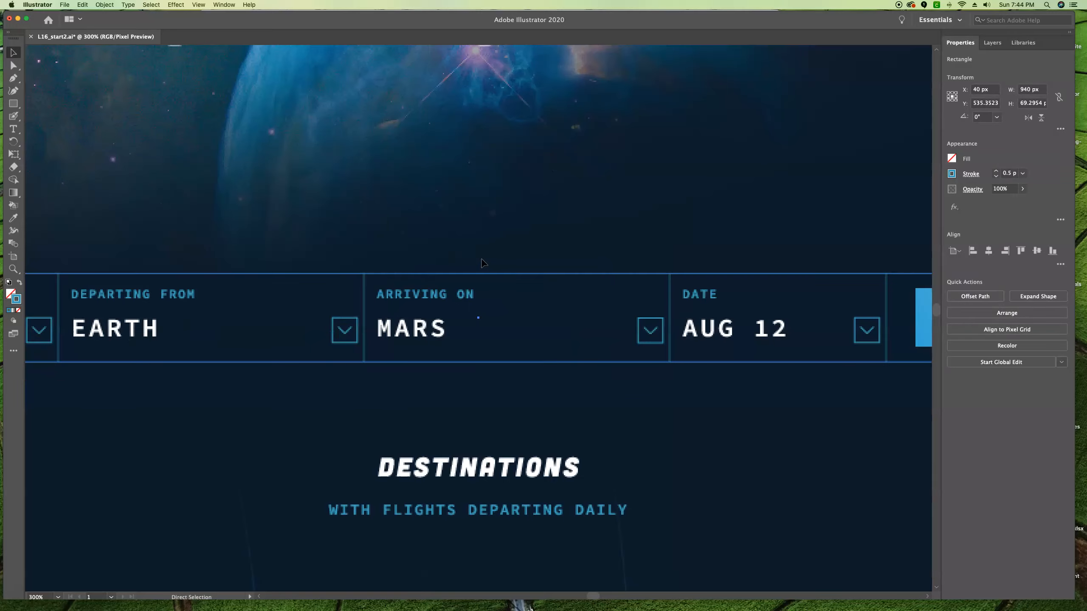
{"action": "key", "text": "v"}
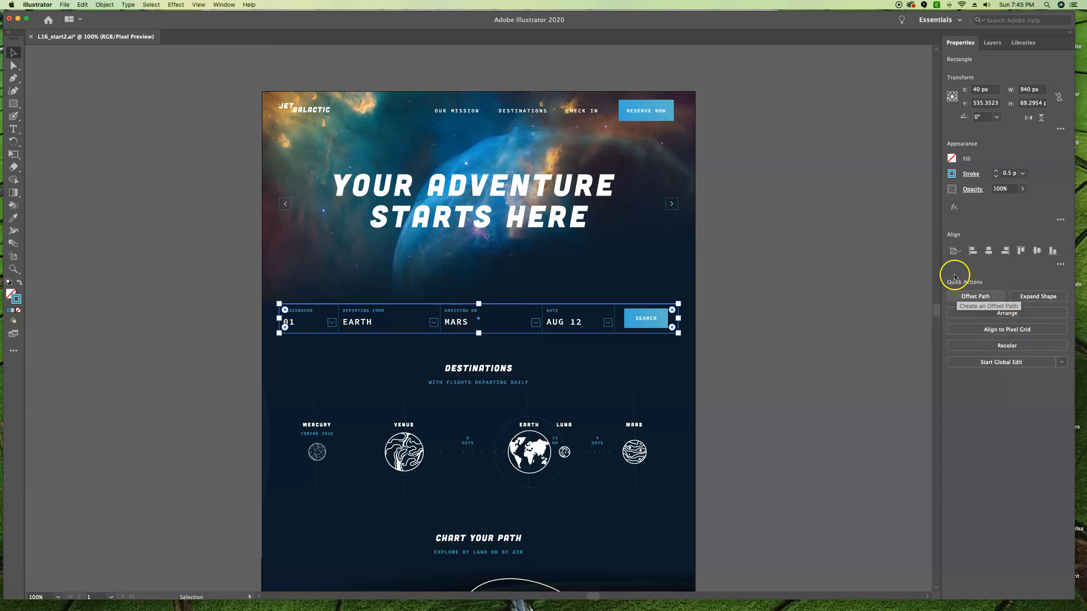
{"action": "left_click", "coordinate": [1008, 330]}
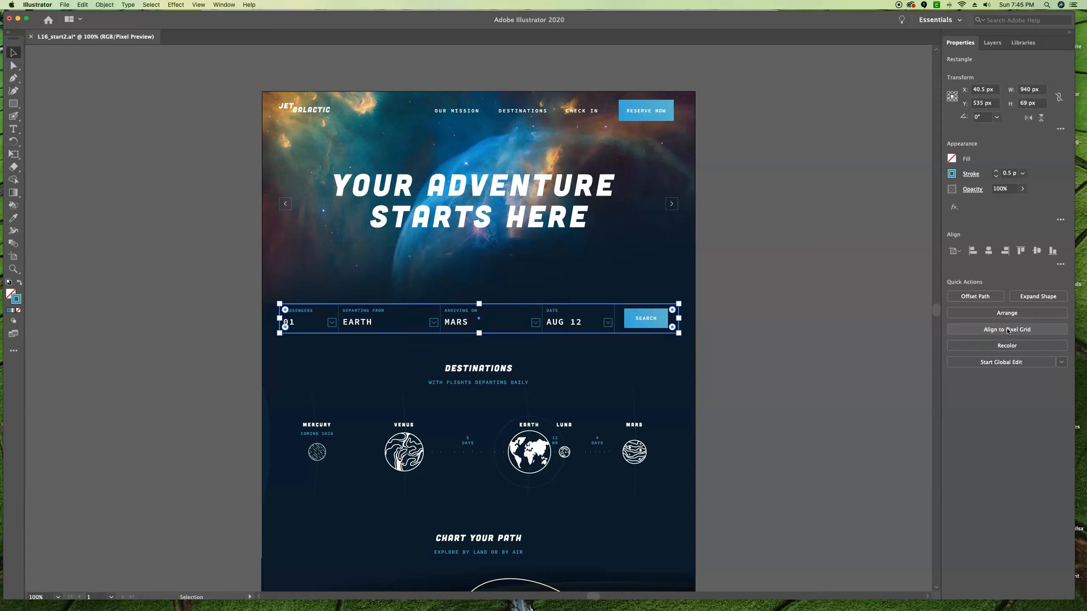
{"action": "left_click", "coordinate": [1009, 329]}
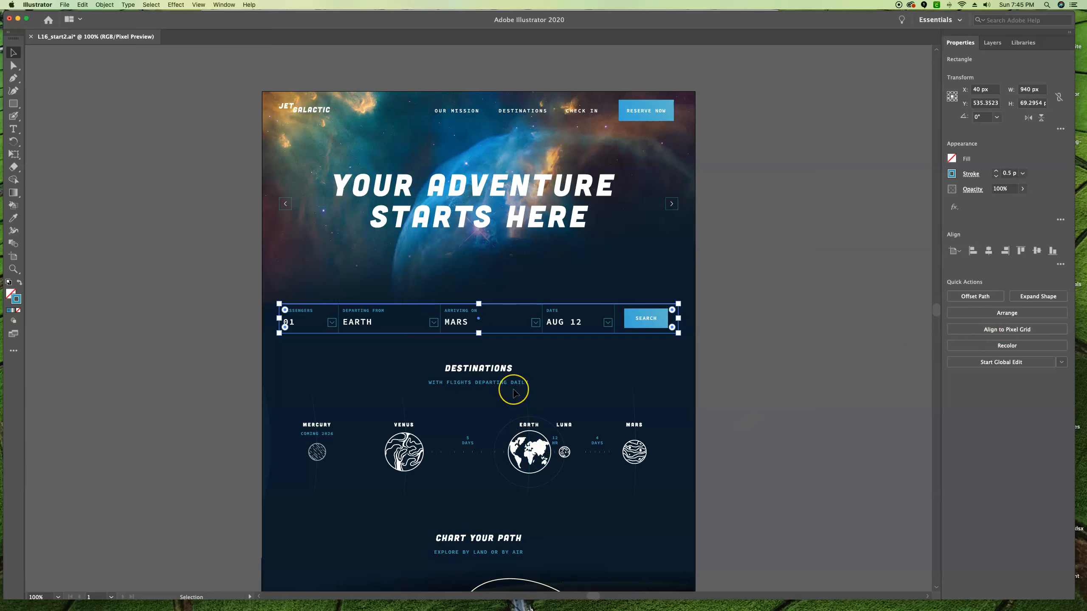
Align the long outline rectangle around the search fields to the pixel grid and deselect it
{"action": "key", "text": "super+equal"}
{"action": "key", "text": "super+equal"}
{"action": "key", "text": "super+equal"}
{"action": "key", "text": "super+equal"}
{"action": "key", "text": "super+equal"}
{"action": "key", "text": "super+equal"}
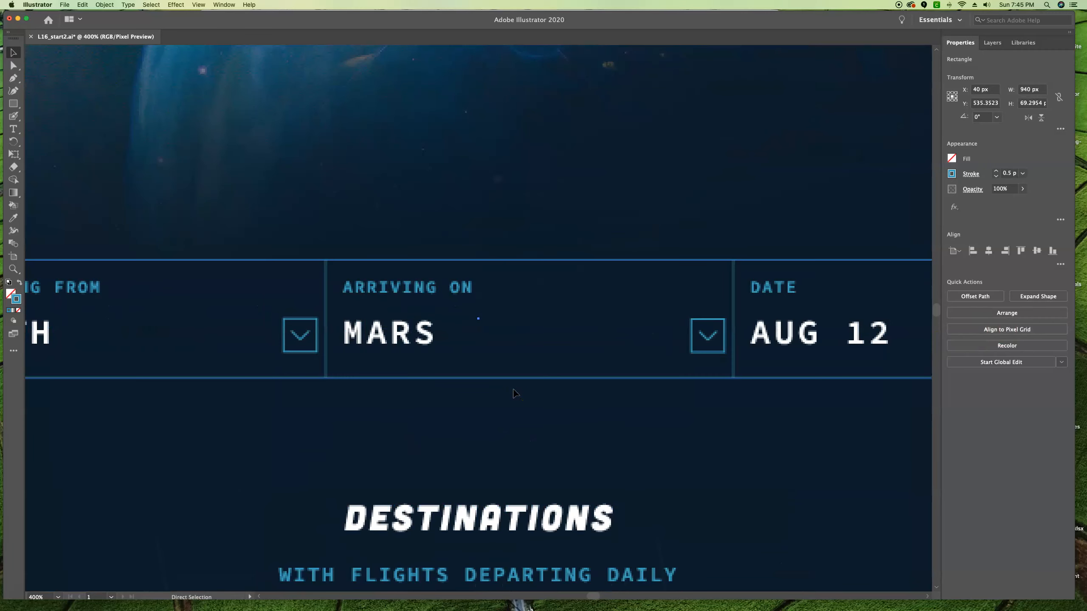
{"action": "key", "text": "super+equal"}
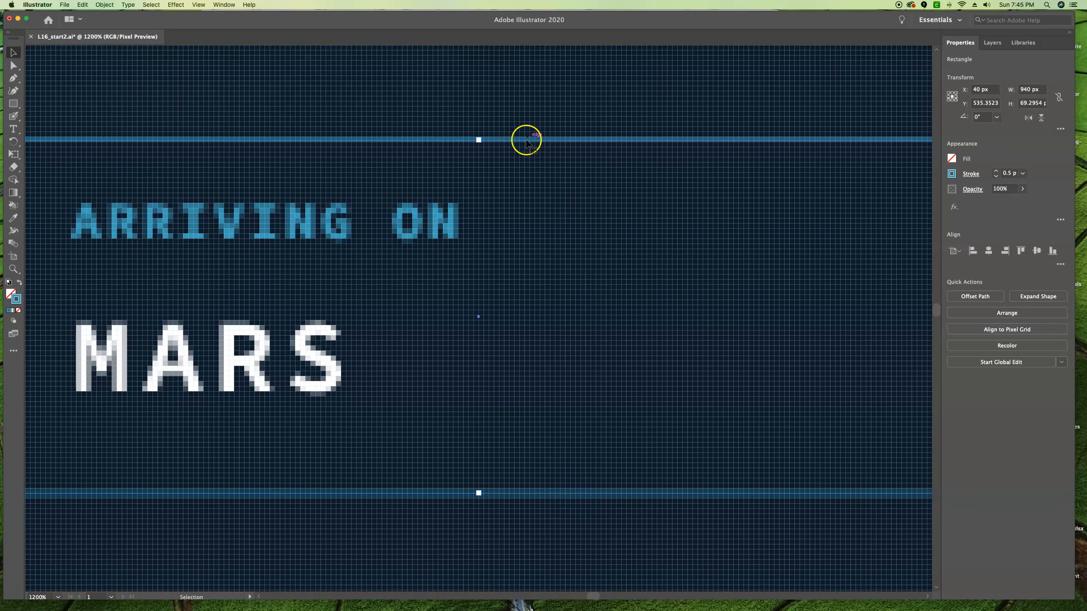
{"action": "left_click", "coordinate": [989, 330]}
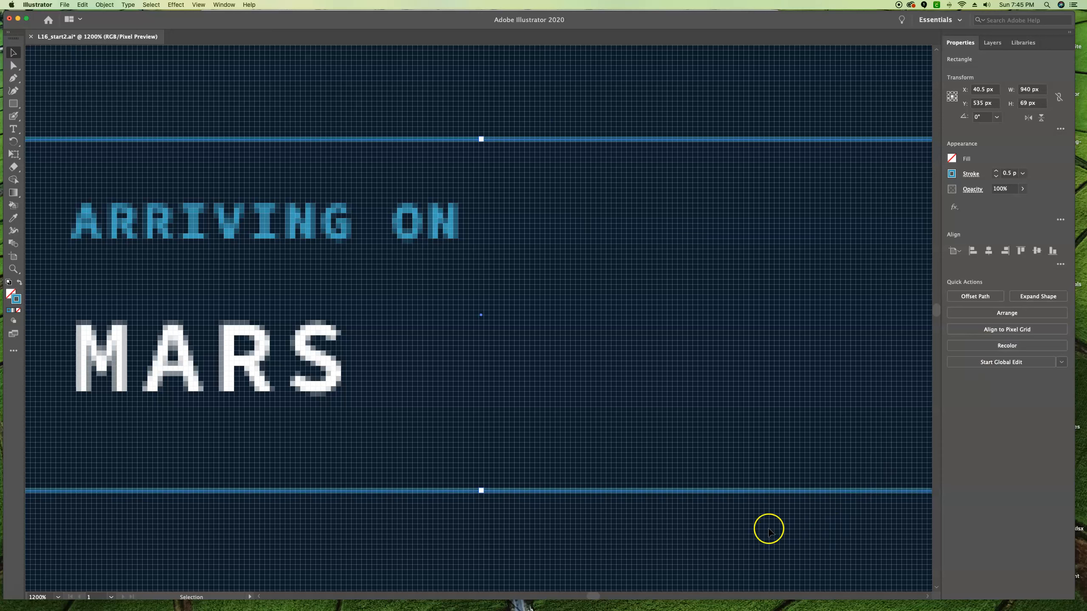
{"action": "left_click", "coordinate": [543, 116]}
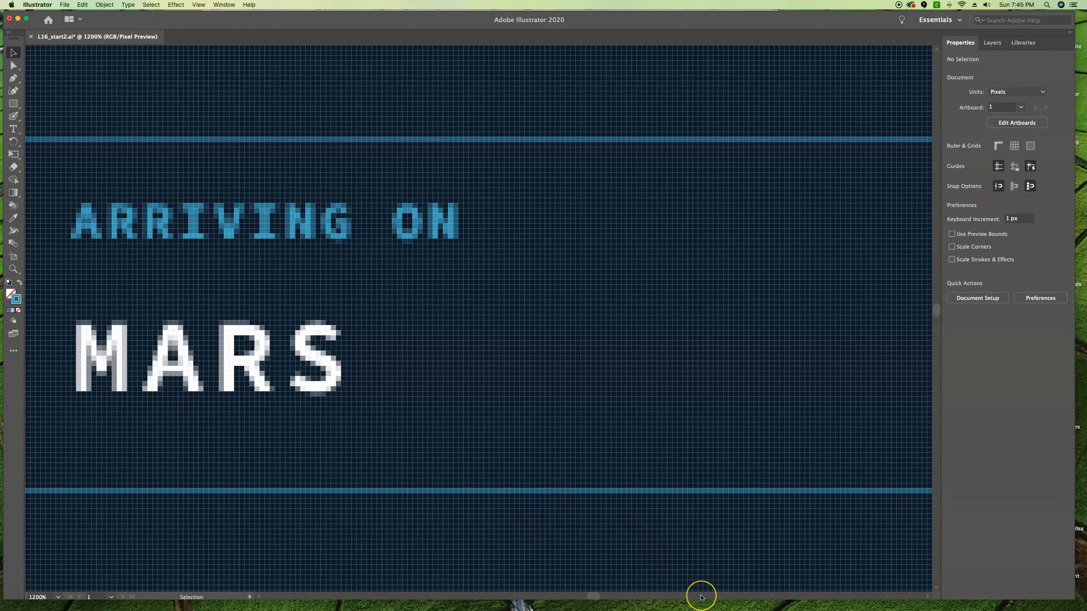
Select the chevron in the DATE field's dropdown box and examine how it and the box sit on the pixel grid
{"action": "scroll", "coordinate": [700, 596], "scroll_direction": "down", "scroll_amount": 1}
{"action": "key", "text": "super+1"}
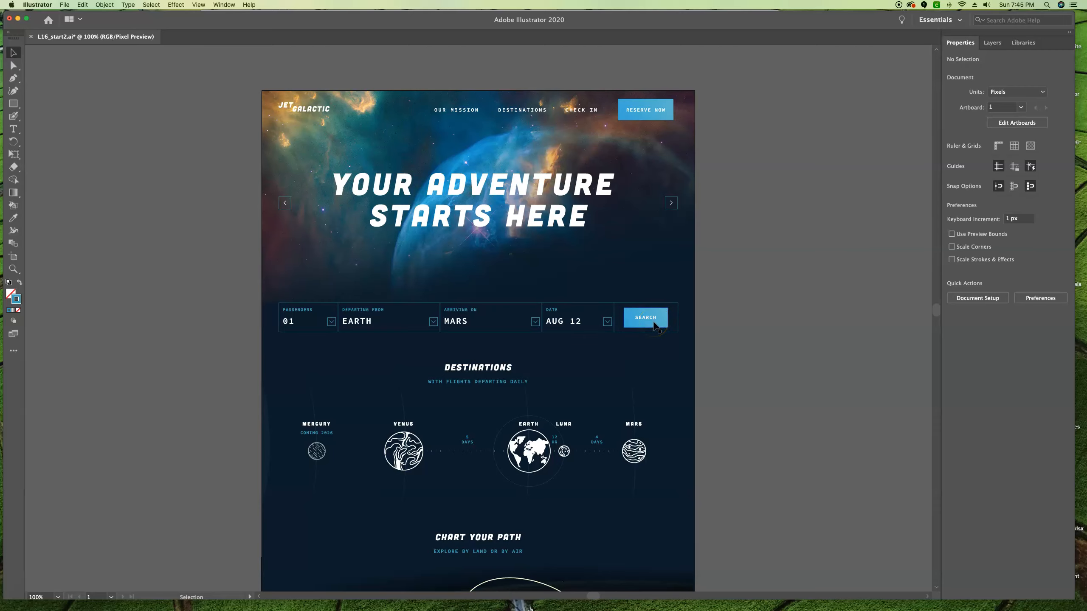
{"action": "key", "text": "super+equal"}
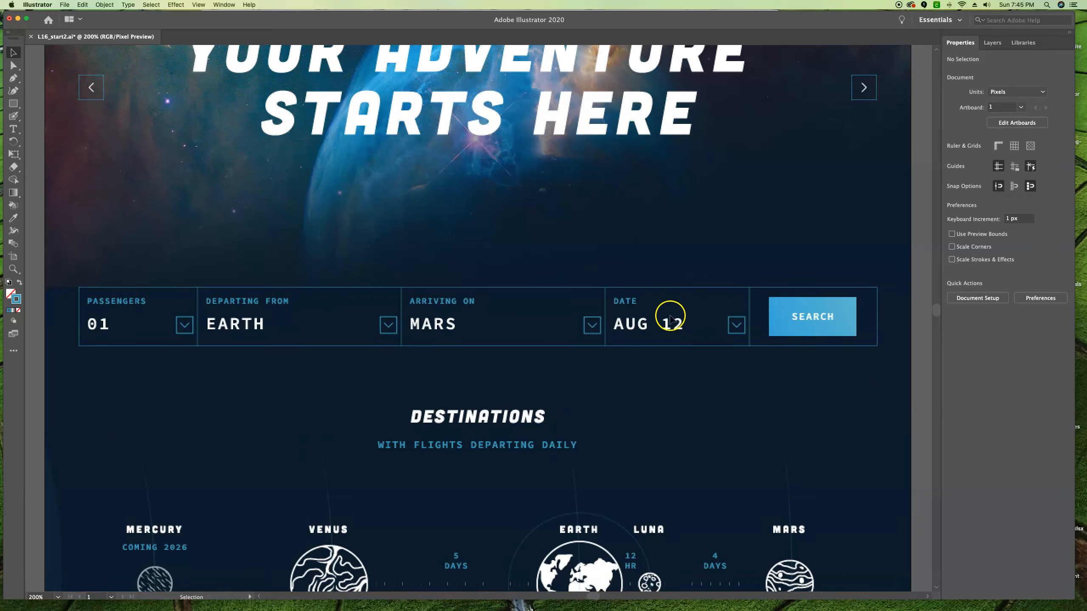
{"action": "left_click", "coordinate": [737, 325]}
{"action": "key", "text": "a"}
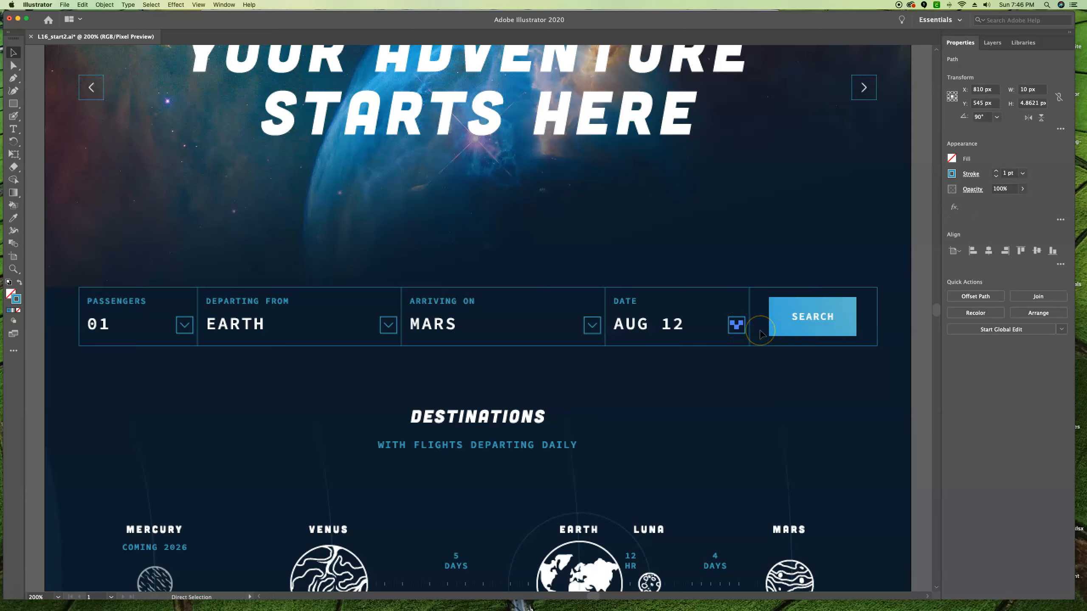
{"action": "scroll", "coordinate": [760, 334], "scroll_direction": "up", "scroll_amount": 10}
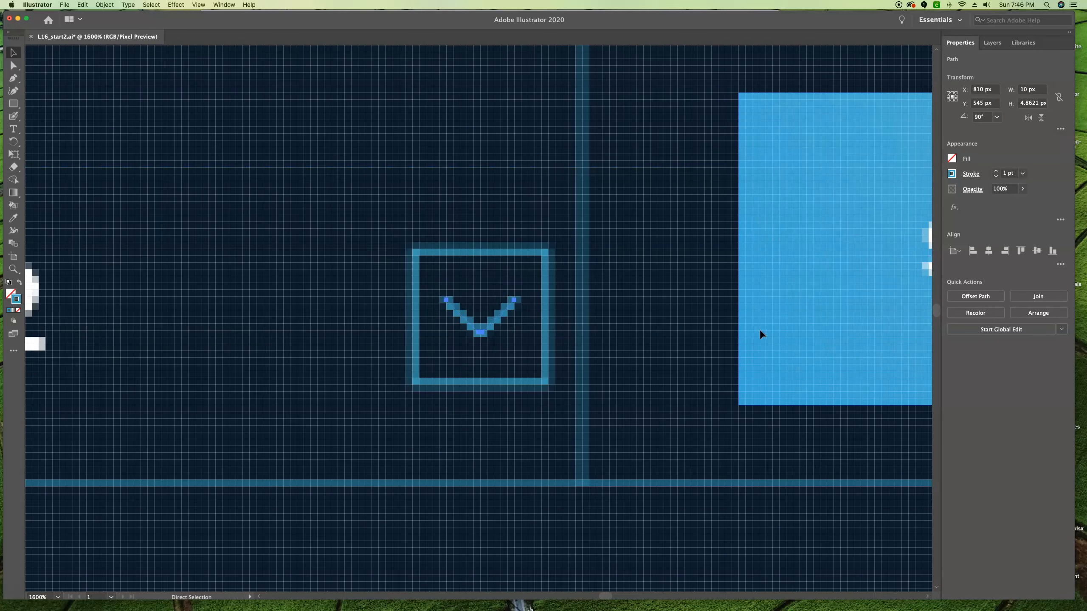
{"action": "key", "text": "super+equal"}
{"action": "key", "text": "v"}
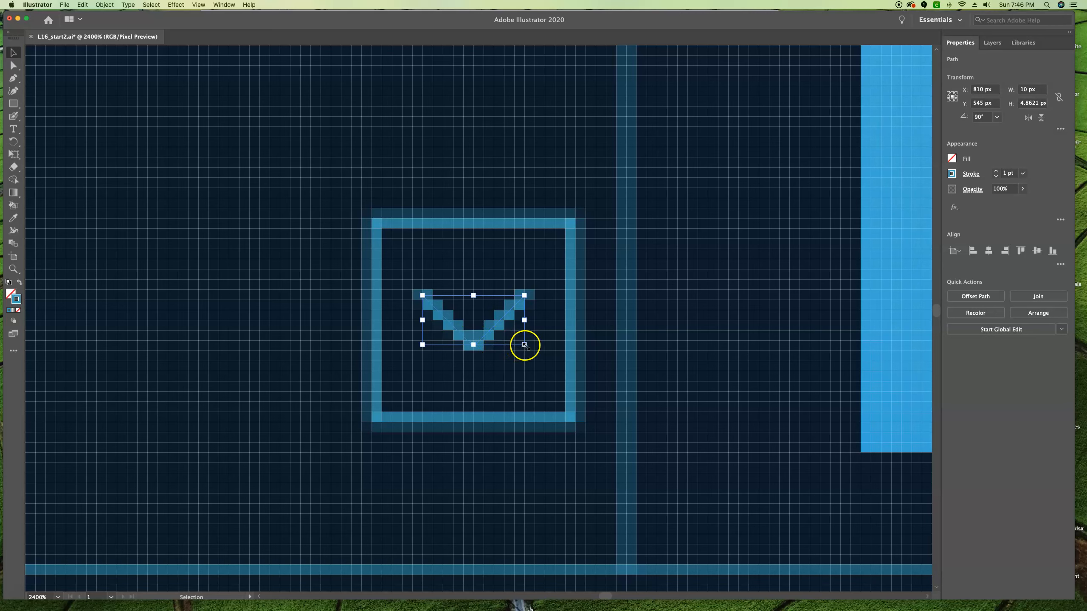
{"action": "left_click", "coordinate": [98, 5]}
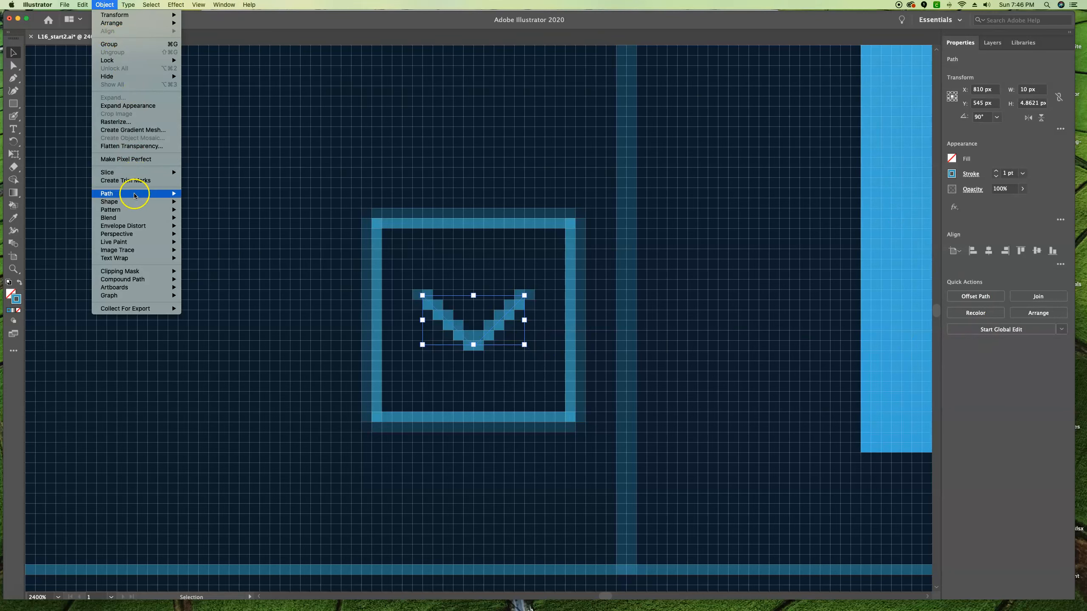
{"action": "mouse_move", "coordinate": [127, 218]}
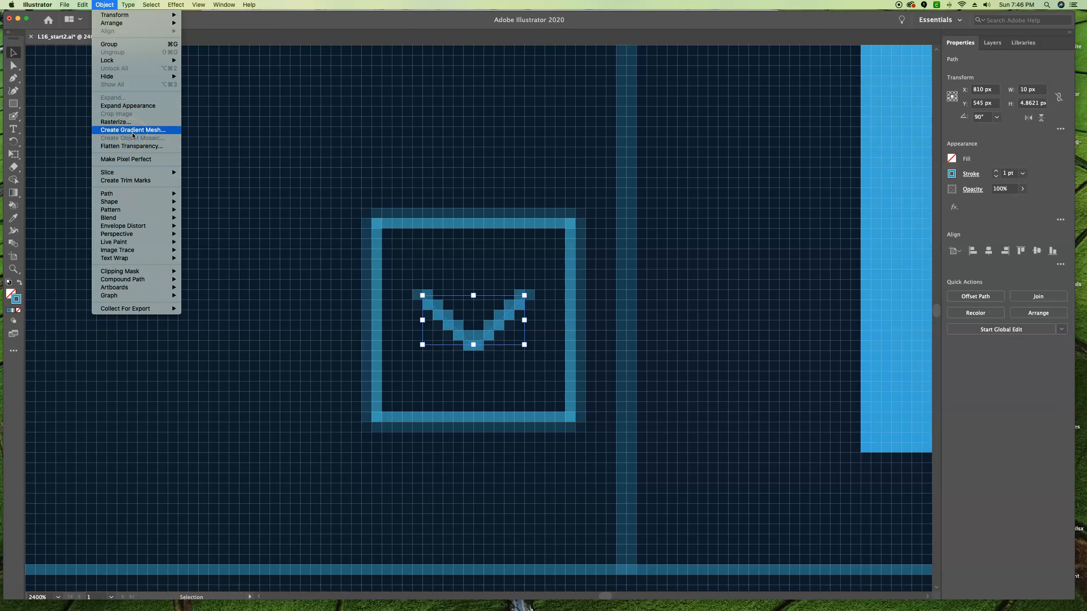
{"action": "left_click", "coordinate": [104, 4]}
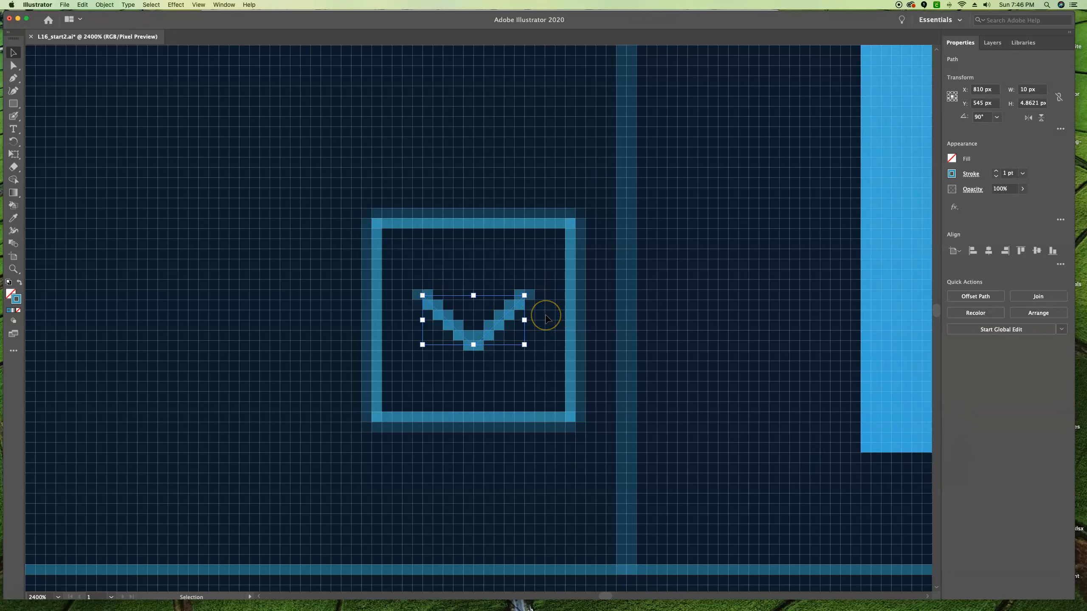
Stretch all four edges of the square around the DATE chevron outward to pixel boundaries, making it 21 by 21 px
{"action": "left_click", "coordinate": [503, 224]}
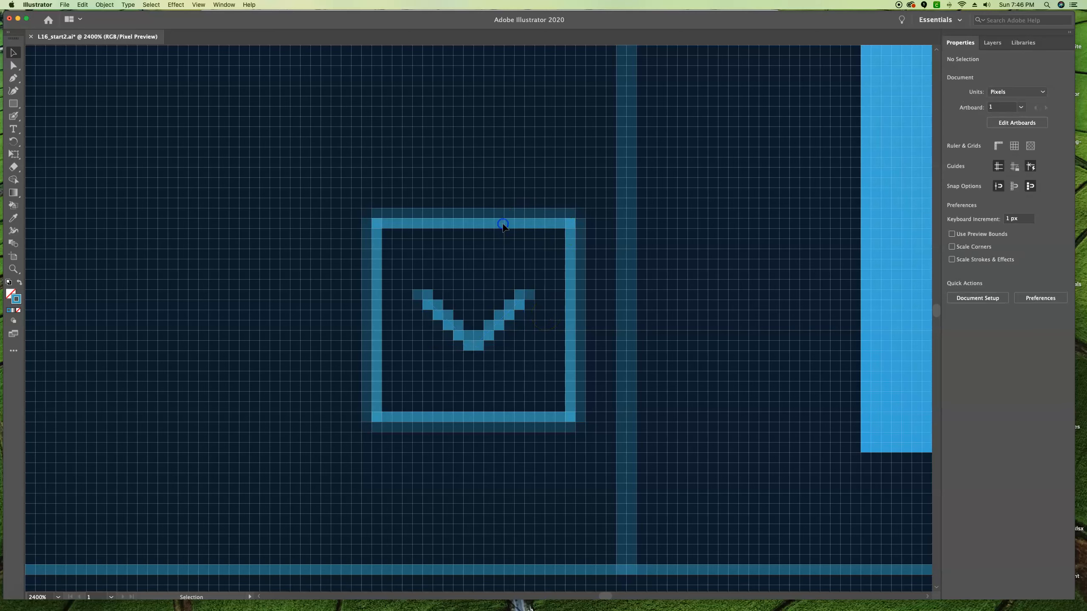
{"action": "left_click", "coordinate": [500, 223]}
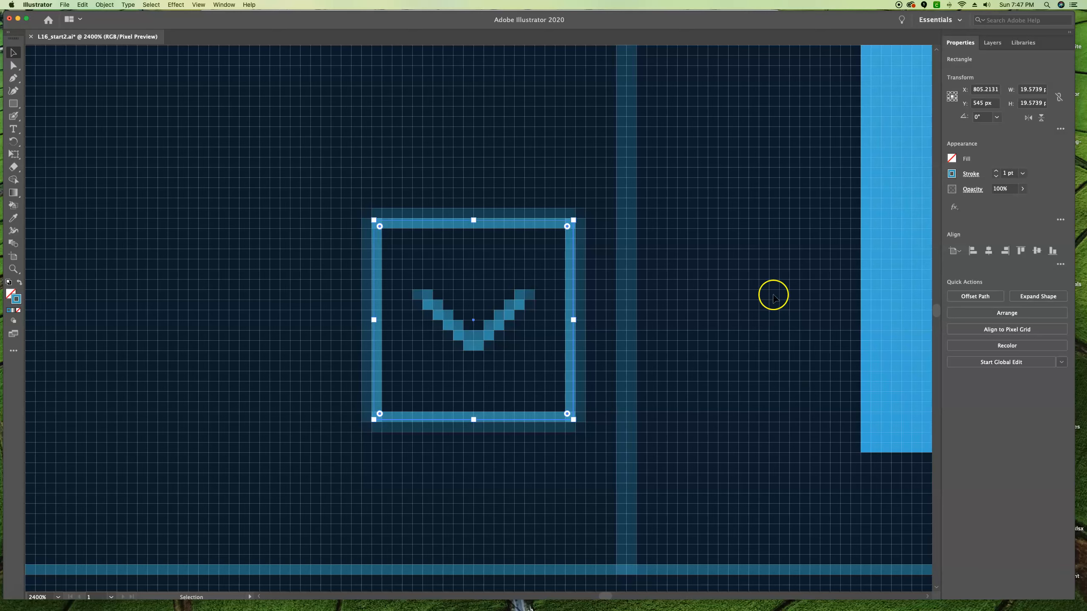
{"action": "left_click_drag", "start_coordinate": [474, 220], "coordinate": [476, 210]}
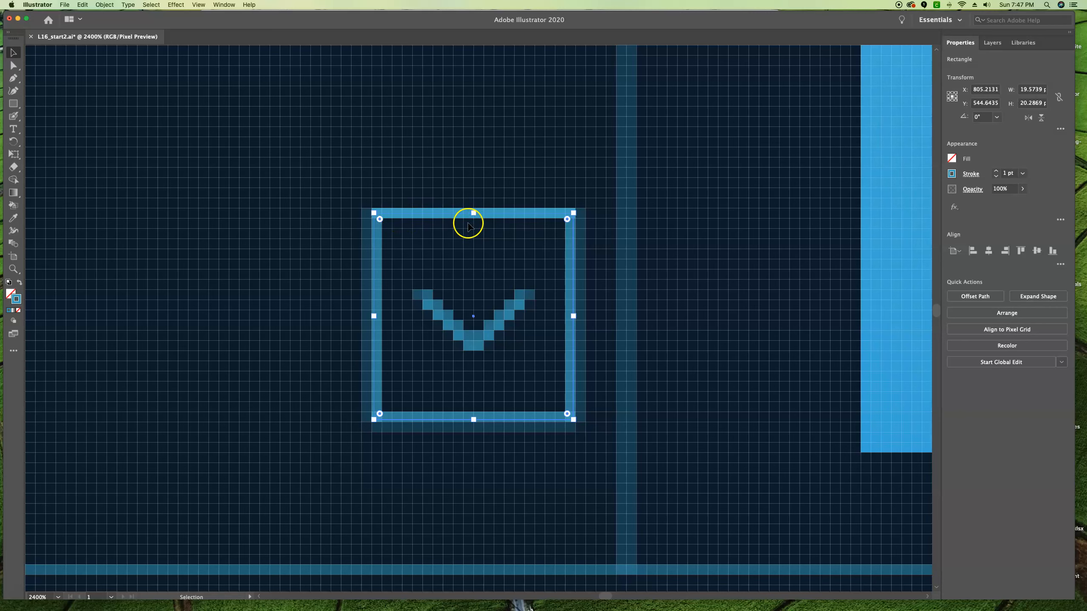
{"action": "left_click", "coordinate": [592, 173]}
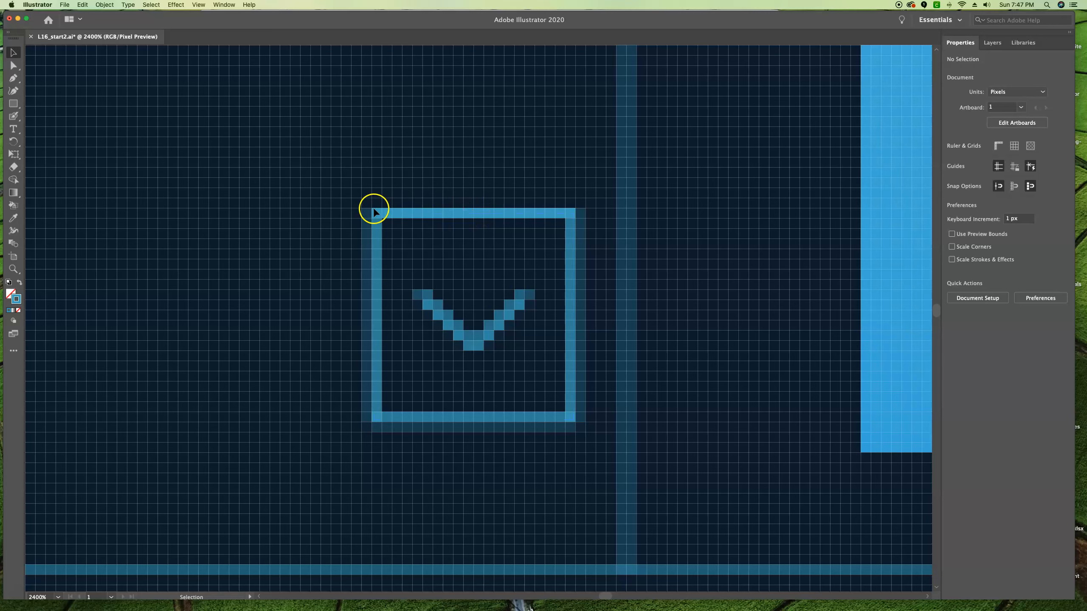
{"action": "left_click", "coordinate": [471, 217]}
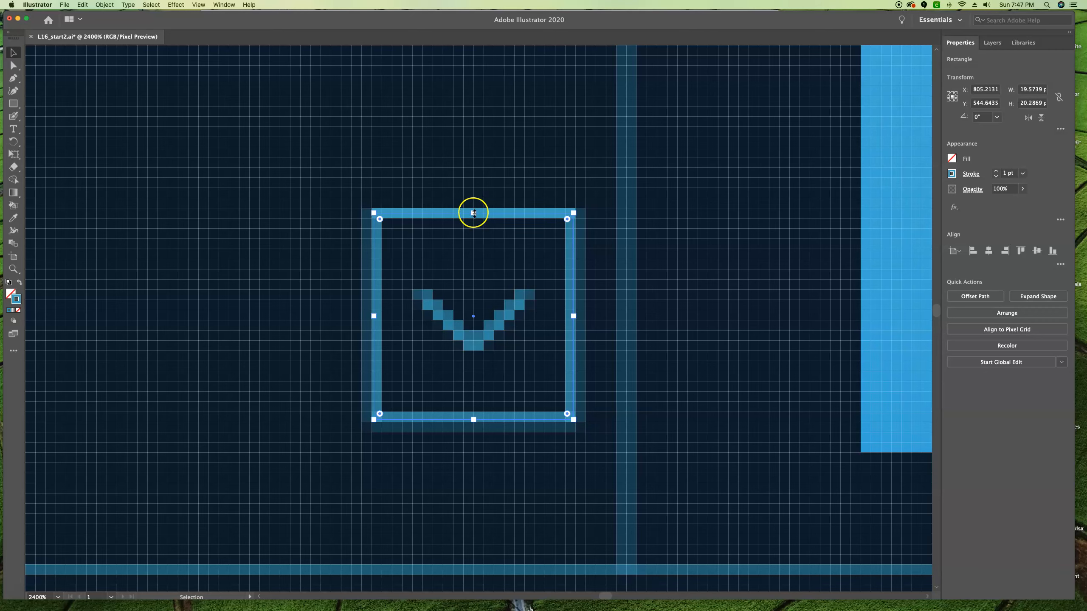
{"action": "left_click_drag", "start_coordinate": [374, 316], "coordinate": [364, 316]}
{"action": "left_click_drag", "start_coordinate": [570, 316], "coordinate": [585, 318]}
{"action": "left_click_drag", "start_coordinate": [468, 423], "coordinate": [473, 430]}
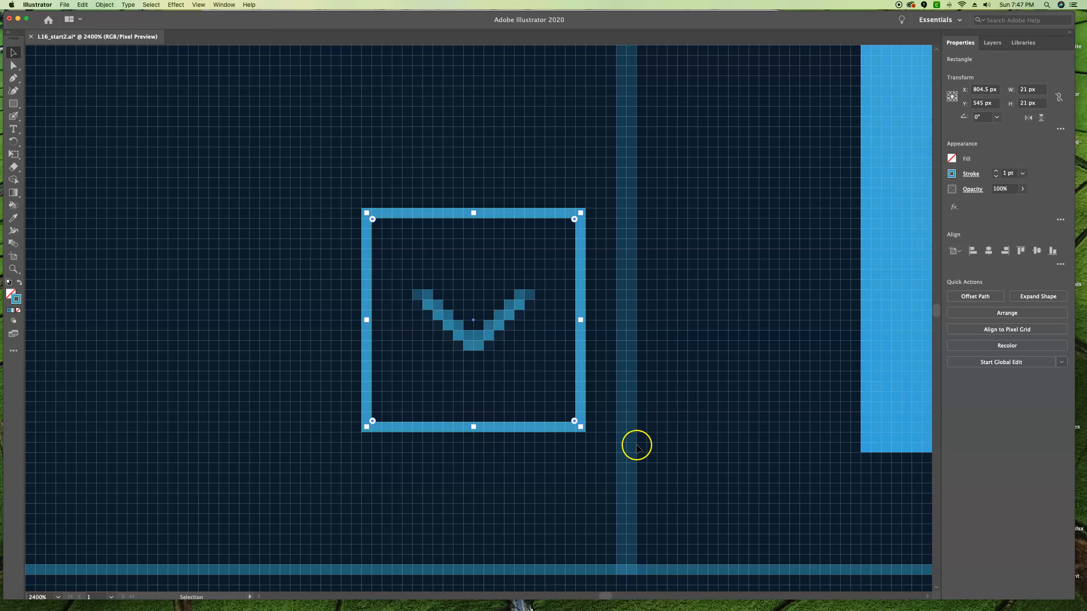
Undo the manual resizing of all four edges of the square around the DATE chevron
{"action": "key", "text": "super+z"}
{"action": "key", "text": "super+z"}
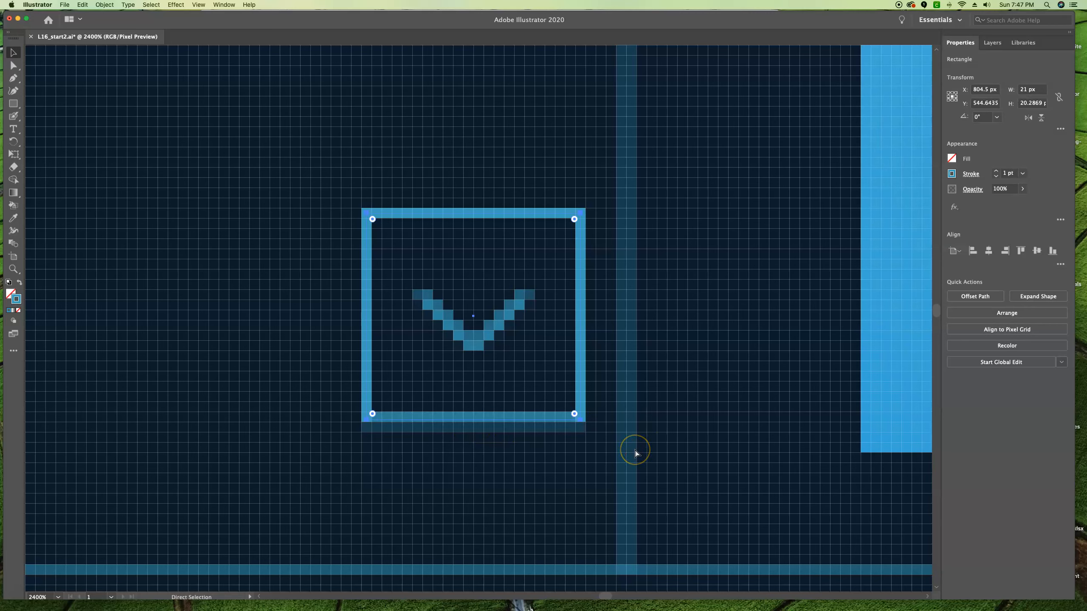
{"action": "key", "text": "super+z"}
{"action": "key", "text": "super+z"}
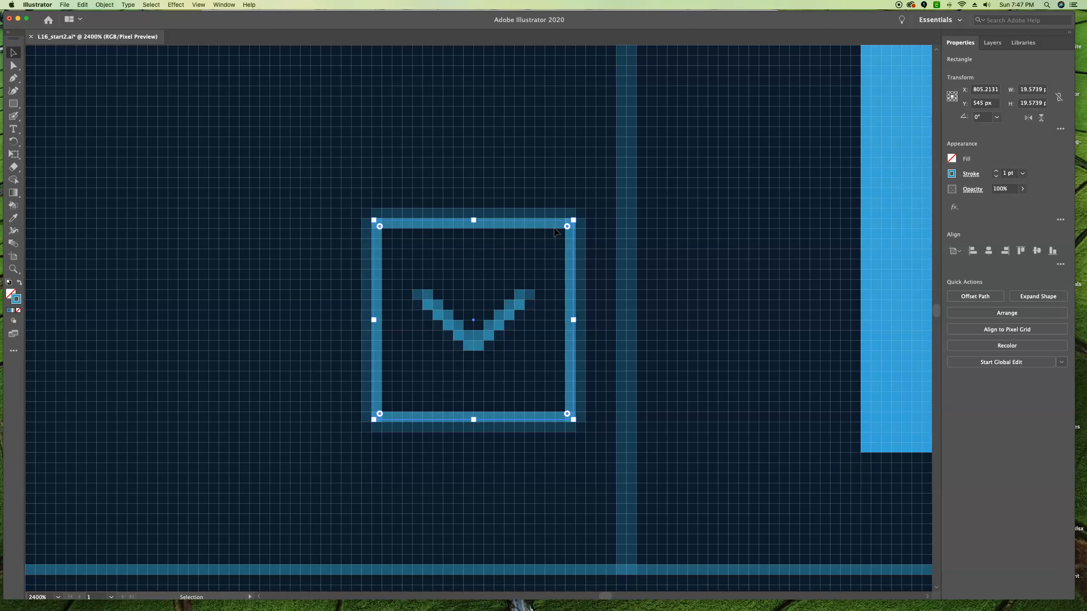
Align the square around the DATE chevron to the pixel grid
{"action": "left_click", "coordinate": [1024, 332]}
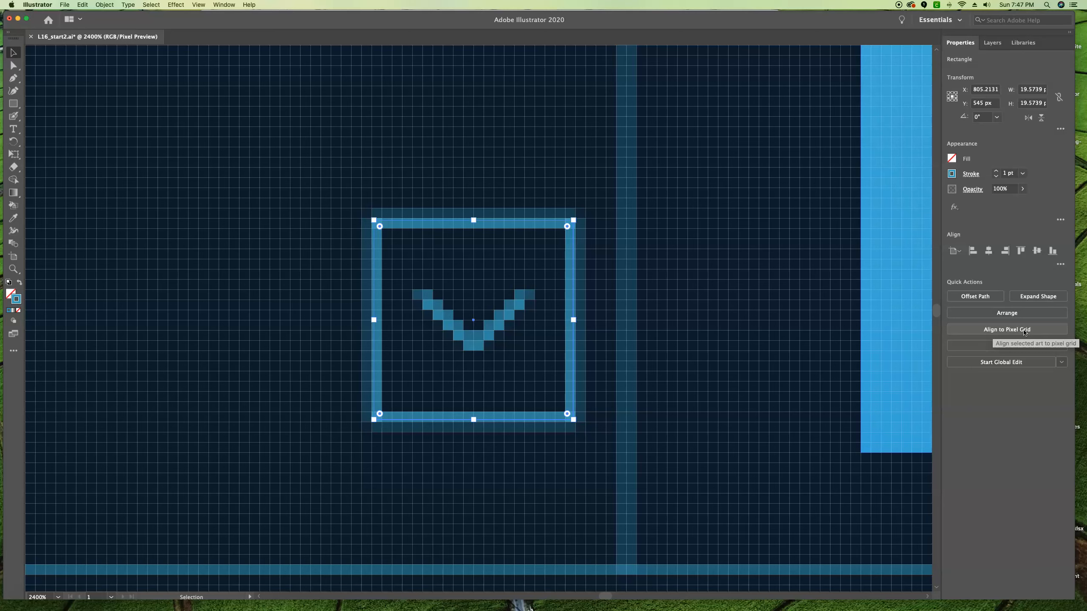
{"action": "left_click", "coordinate": [1024, 329]}
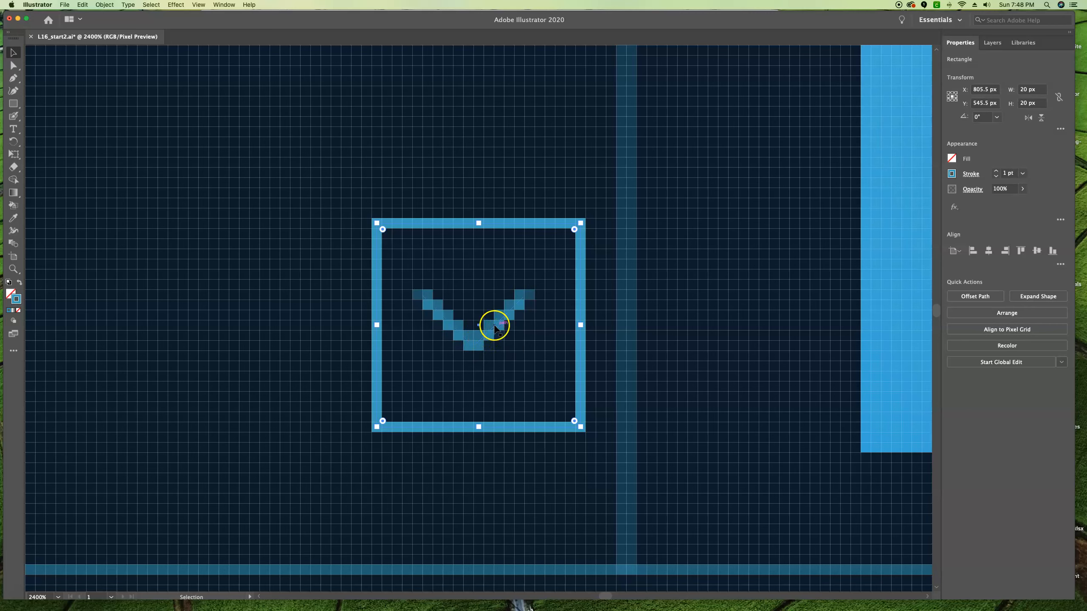
Center the DATE chevron horizontally and vertically with the square around it
{"action": "left_click", "coordinate": [476, 343]}
{"action": "mouse_move", "coordinate": [455, 325]}
{"action": "left_mouse_down"}
{"action": "mouse_move", "coordinate": [421, 295]}
{"action": "mouse_move", "coordinate": [474, 348]}
{"action": "left_mouse_up"}
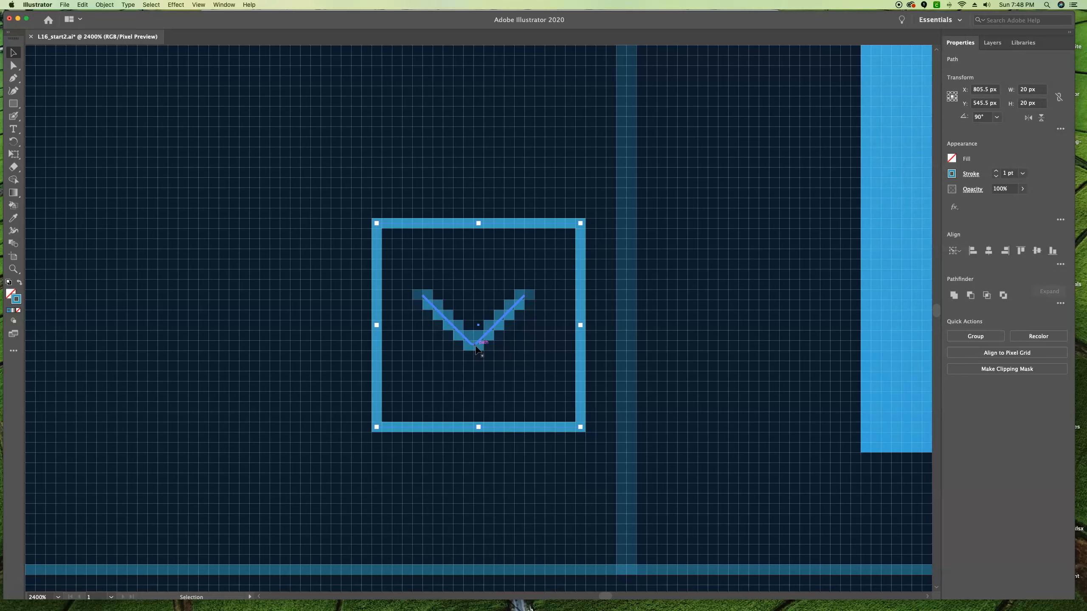
{"action": "left_click", "coordinate": [443, 189]}
{"action": "left_click", "coordinate": [448, 228]}
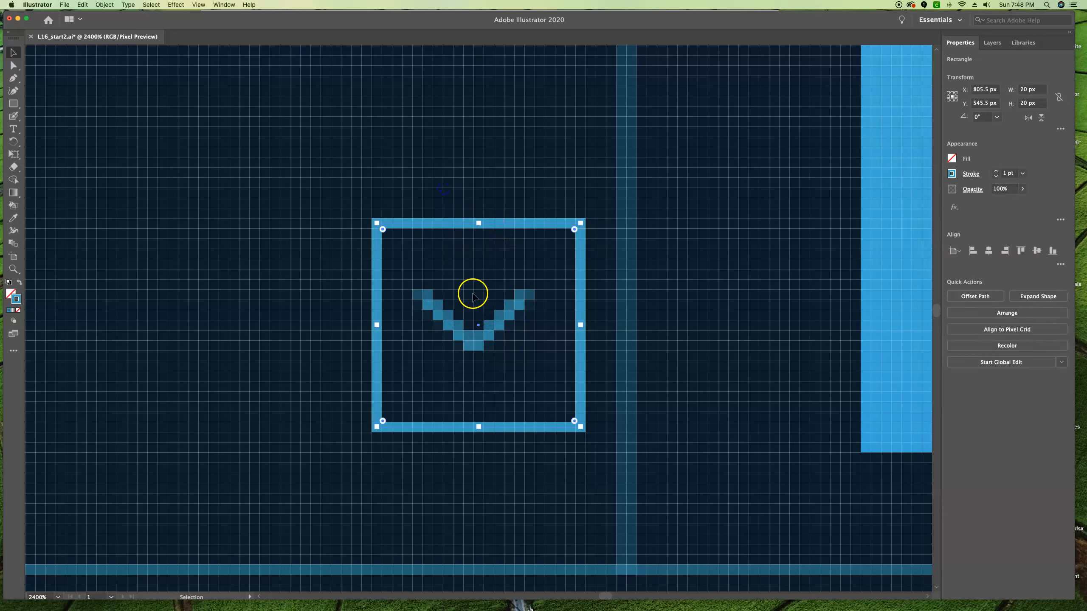
{"action": "left_click", "coordinate": [475, 343], "text": "shift"}
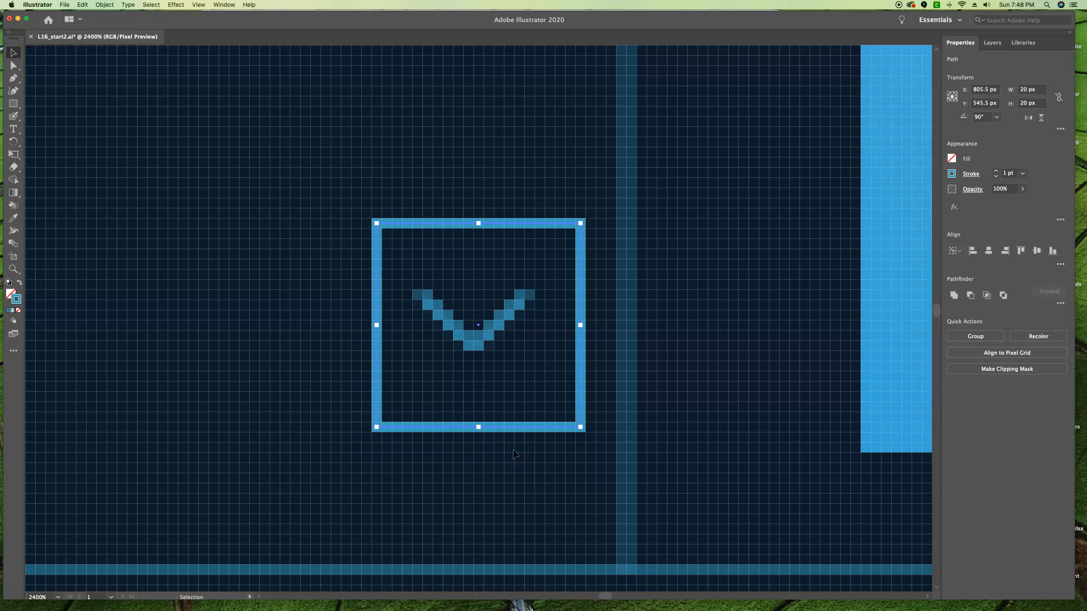
{"action": "left_click", "coordinate": [988, 253]}
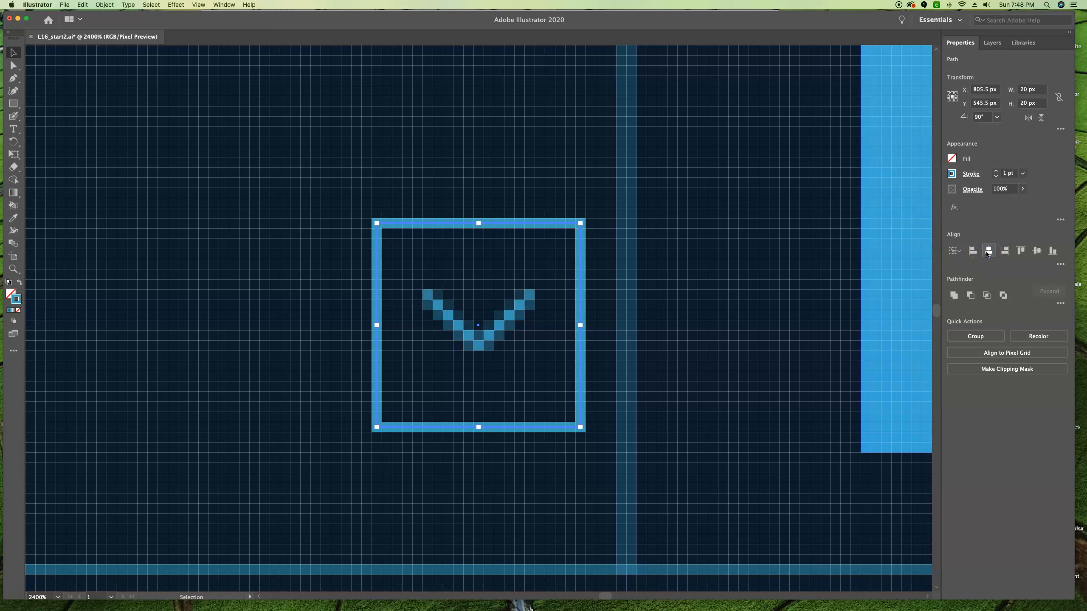
{"action": "left_click", "coordinate": [1036, 252]}
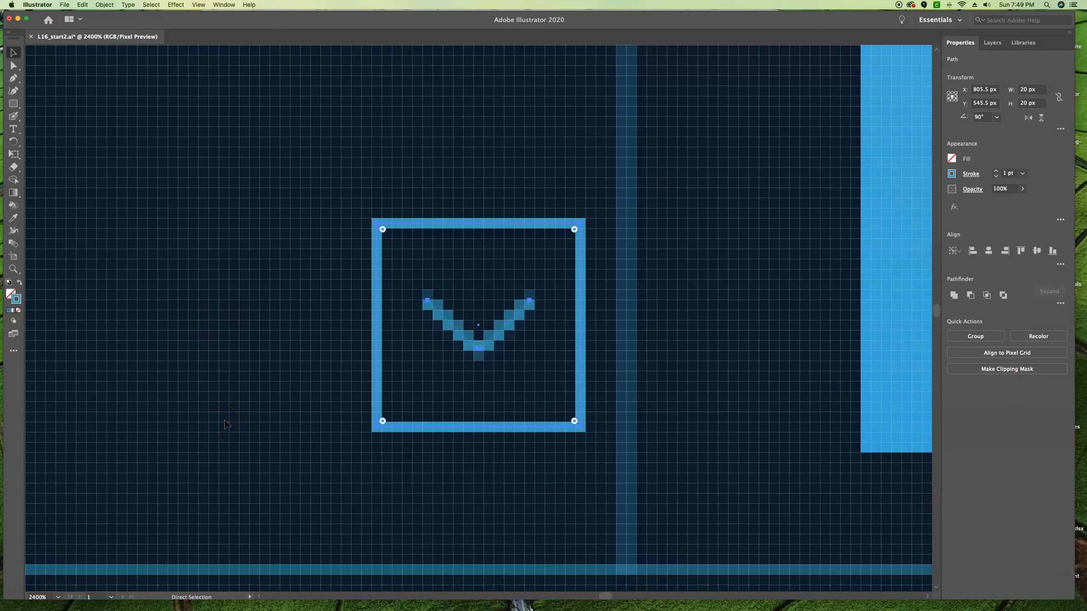
Deselect the artwork and save the document under the new name pixels444 in the Lesson16 folder, in Adobe Illustrator (ai) format
{"action": "key", "text": "super+0"}
{"action": "left_click", "coordinate": [172, 294]}
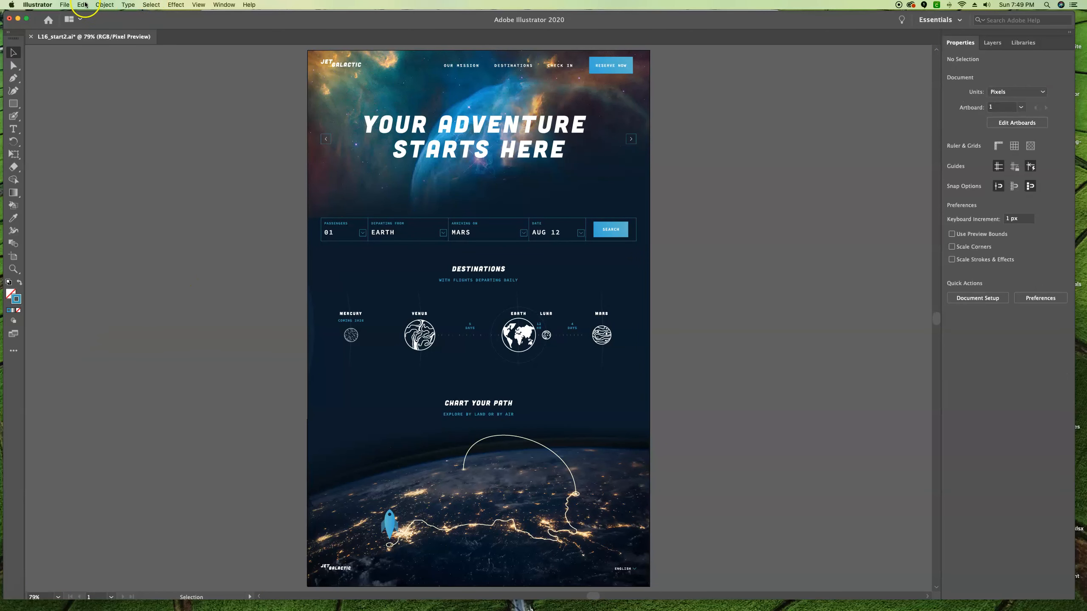
{"action": "left_click", "coordinate": [64, 5]}
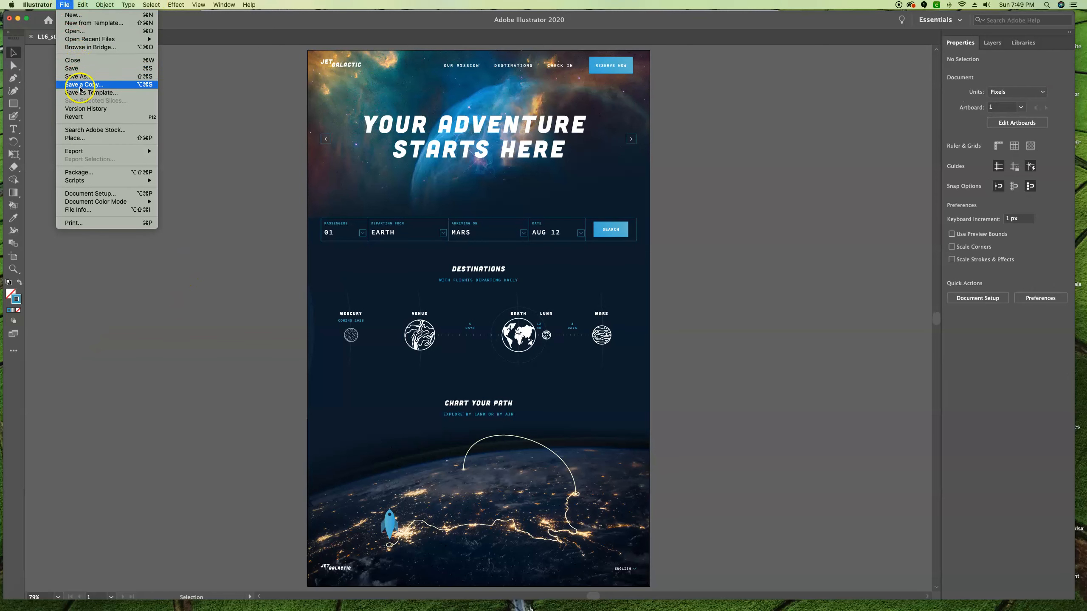
{"action": "left_click", "coordinate": [81, 78]}
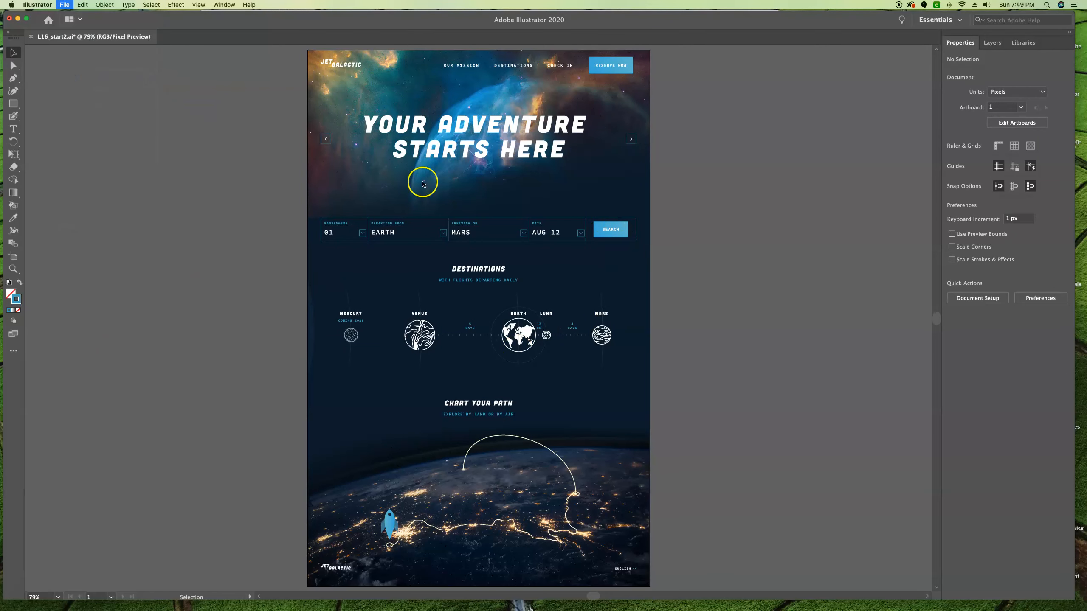
{"action": "left_click_drag", "start_coordinate": [550, 119], "coordinate": [480, 119]}
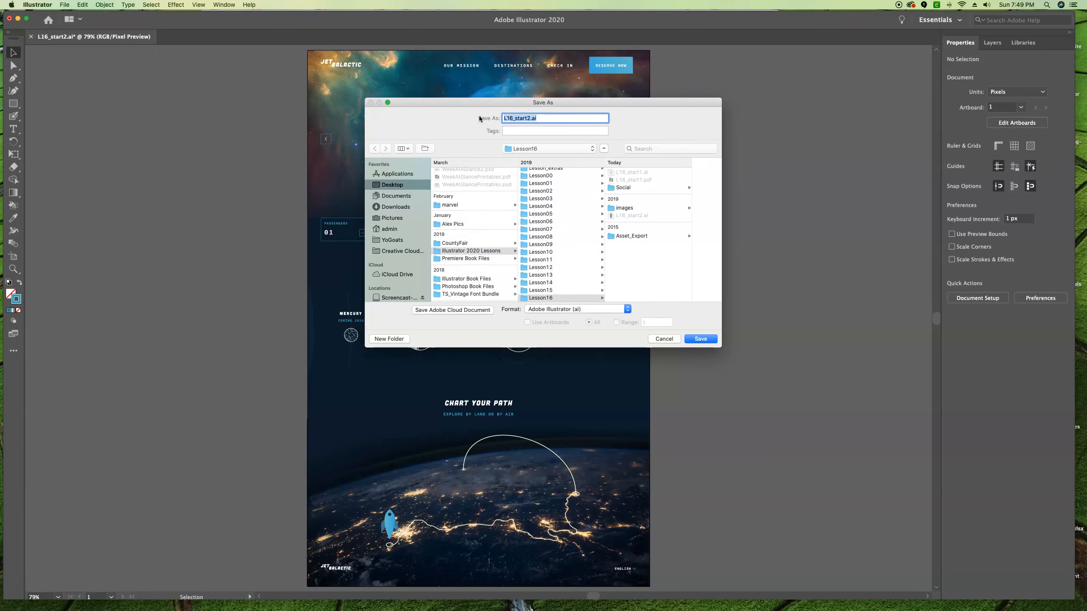
{"action": "type", "text": "pixels444"}
{"action": "left_click", "coordinate": [707, 339]}
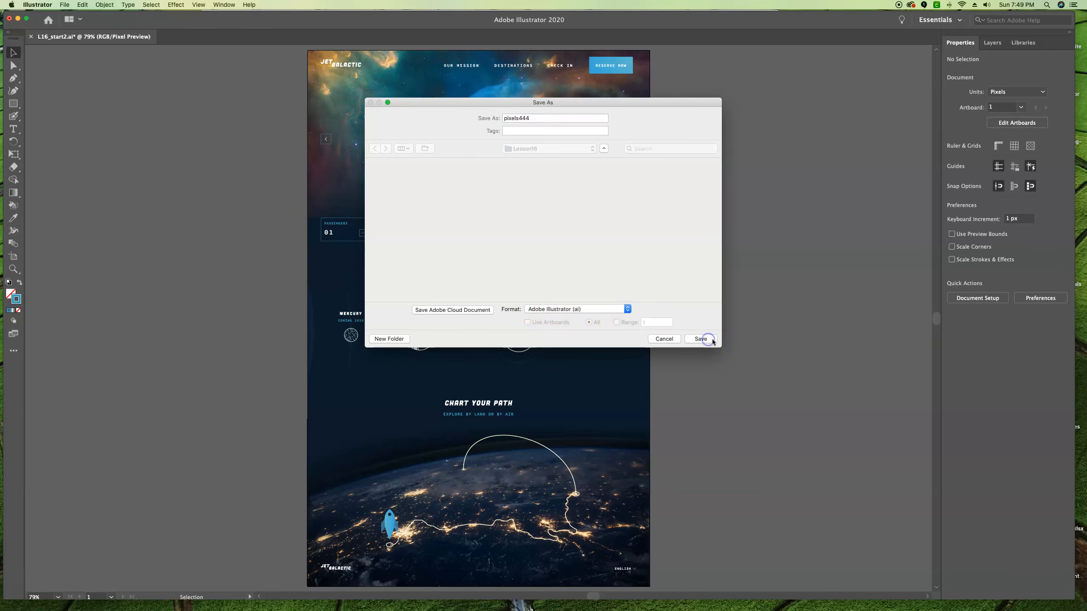
{"action": "left_click", "coordinate": [239, 374]}
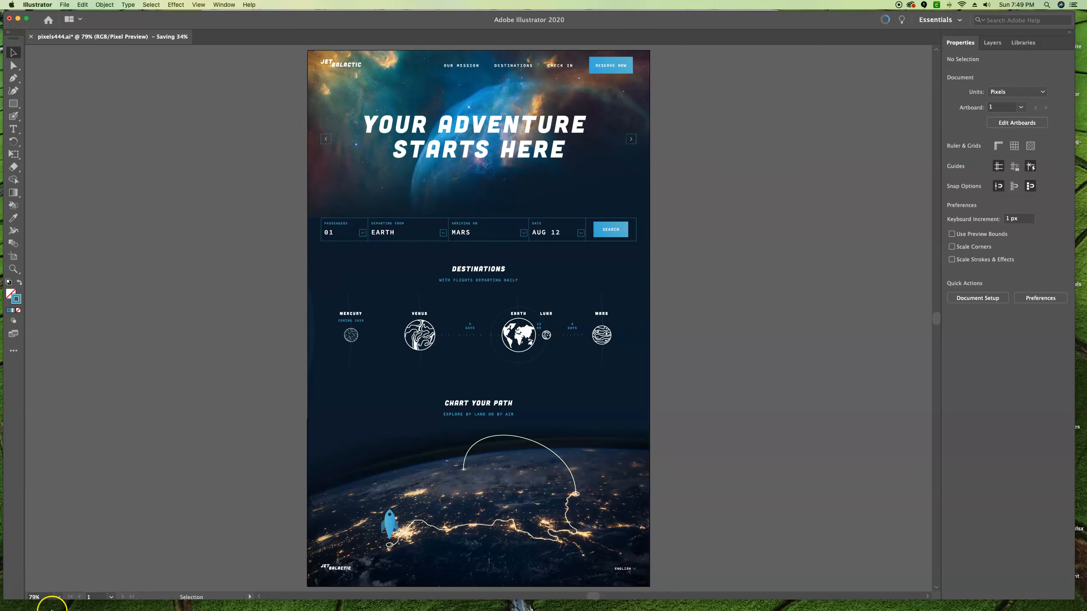
{"action": "left_click", "coordinate": [15, 594]}
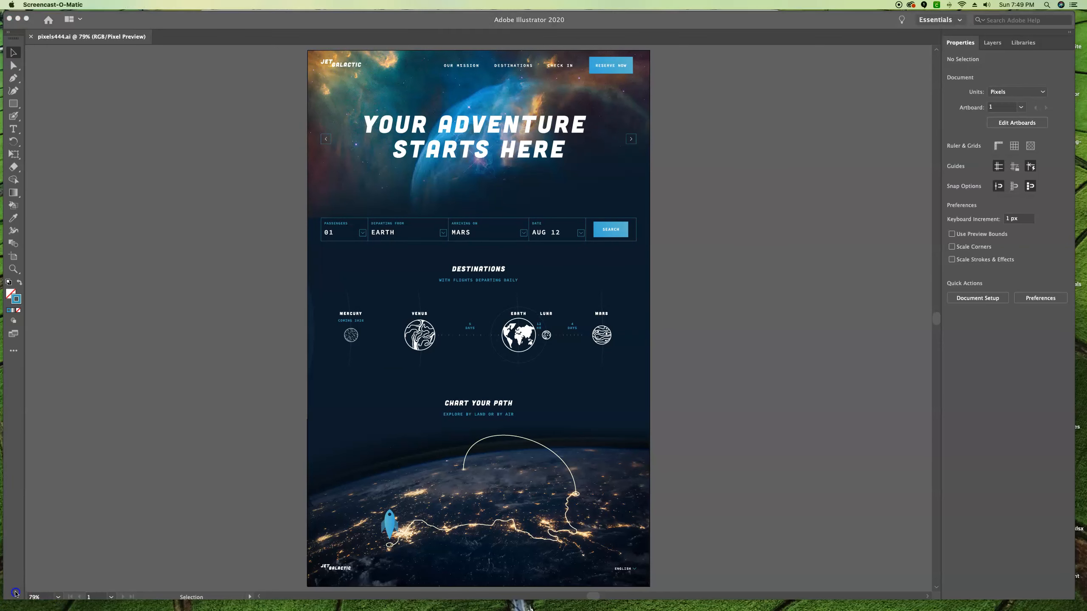